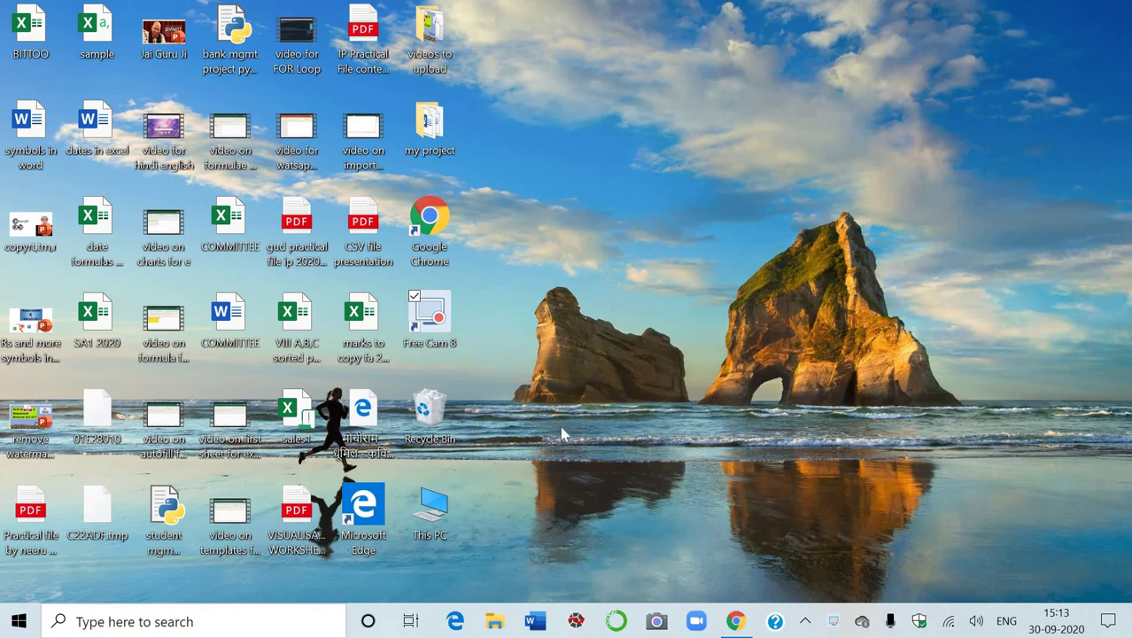
# From the Windows 10 Start menu app list, launch PowerPoint
pyautogui.click(21, 622)
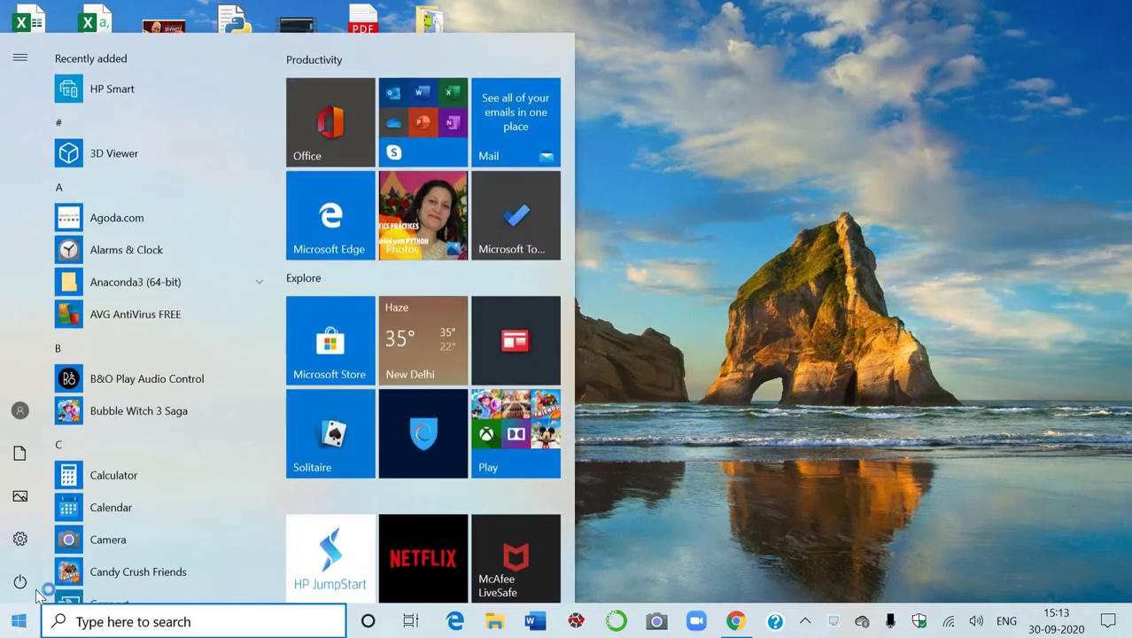
pyautogui.scroll(-2, 178, 227)
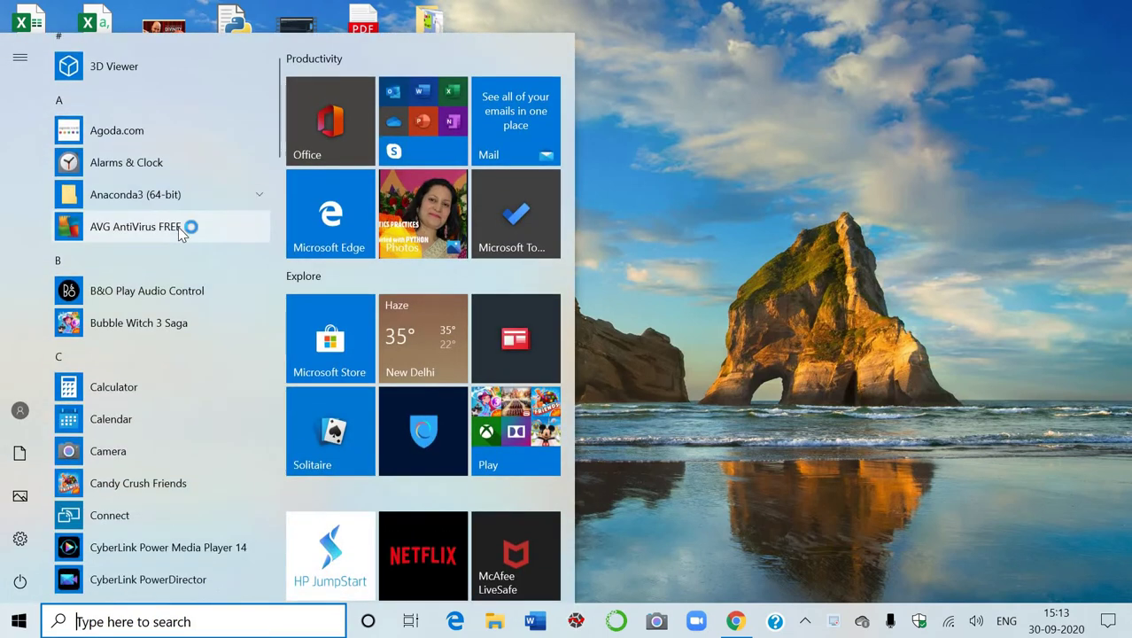
pyautogui.scroll(-2, 173, 231)
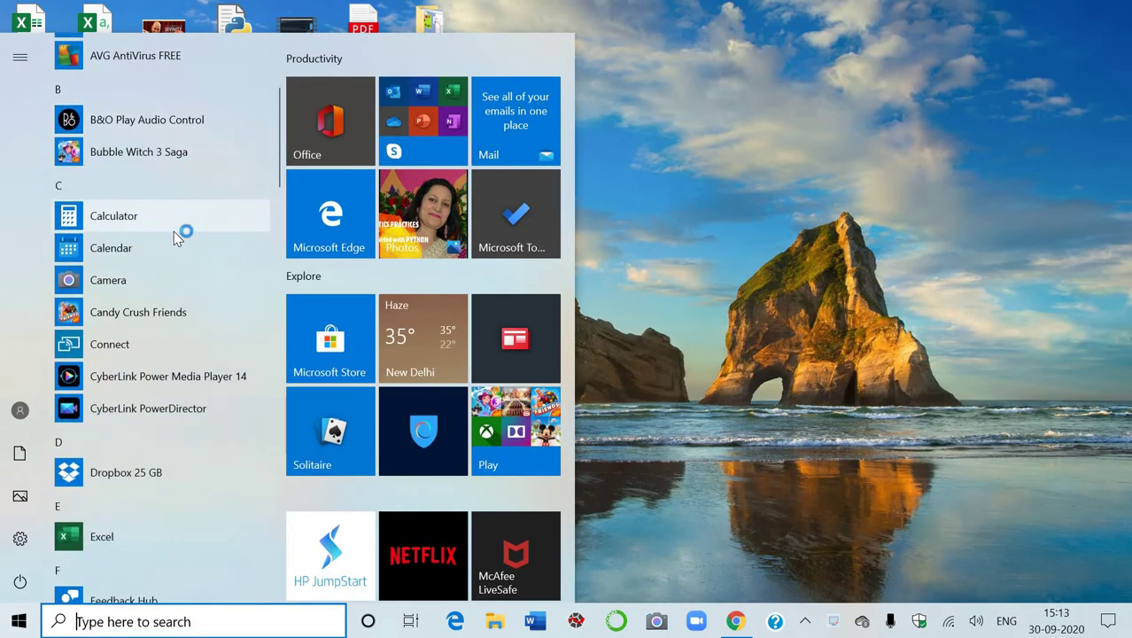
pyautogui.scroll(-3, 173, 231)
pyautogui.scroll(-3, 173, 231)
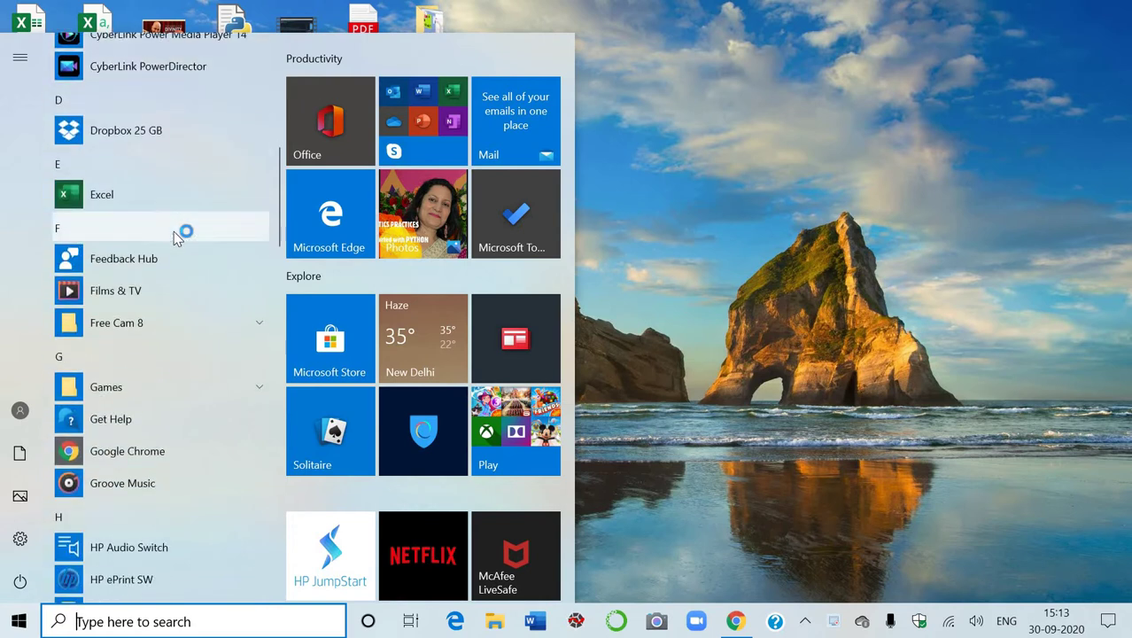
pyautogui.scroll(-3, 173, 231)
pyautogui.scroll(-3, 174, 231)
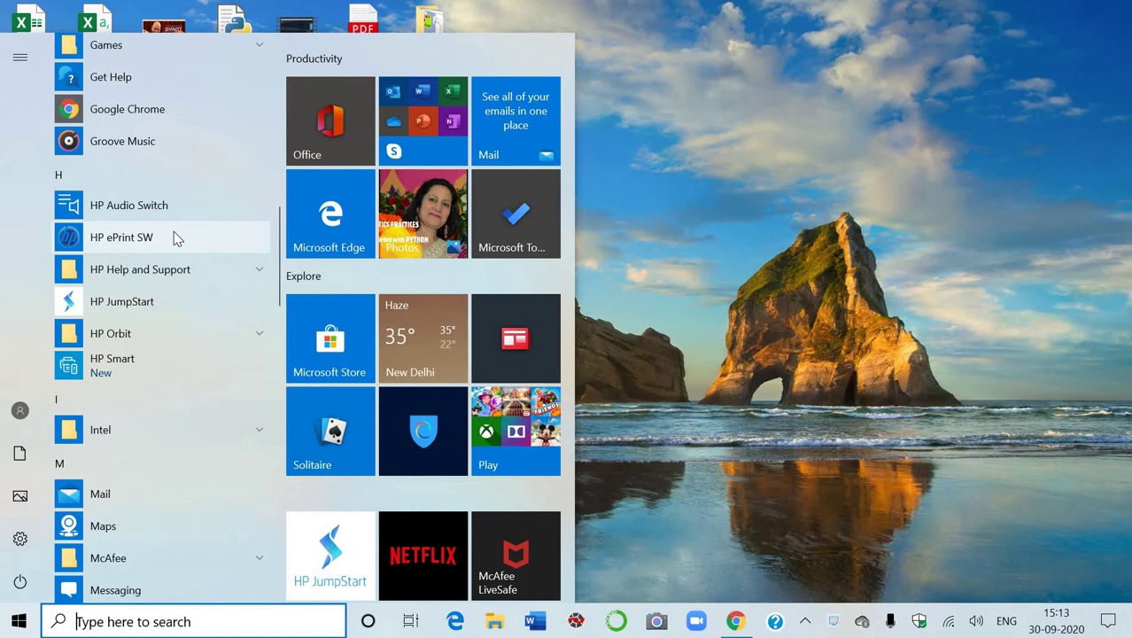
pyautogui.scroll(-3, 174, 235)
pyautogui.scroll(-3, 174, 234)
pyautogui.scroll(-5, 173, 234)
pyautogui.scroll(-4, 173, 235)
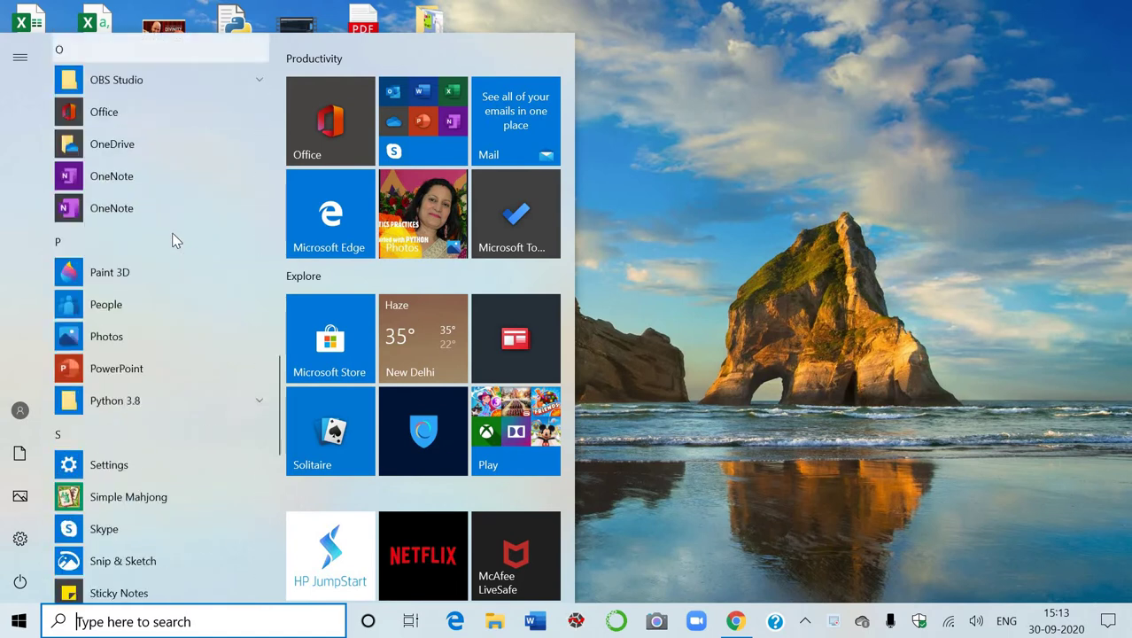
pyautogui.scroll(-2, 172, 238)
pyautogui.scroll(-2, 173, 236)
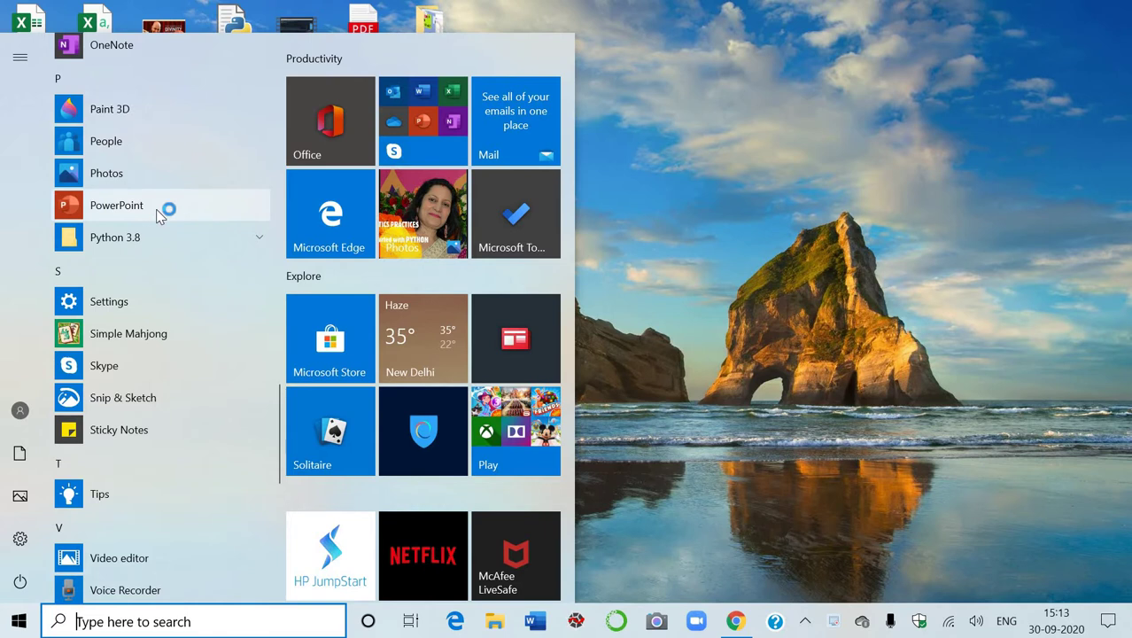
pyautogui.click(156, 209)
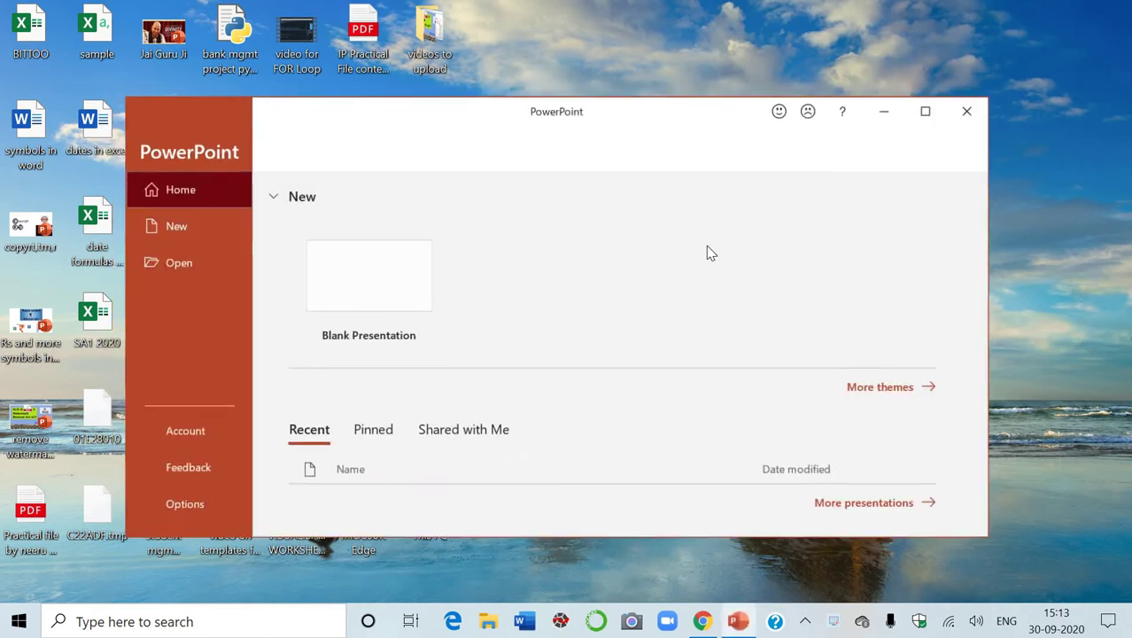
# Maximize the PowerPoint window and create a new Blank Presentation
pyautogui.click(928, 117)
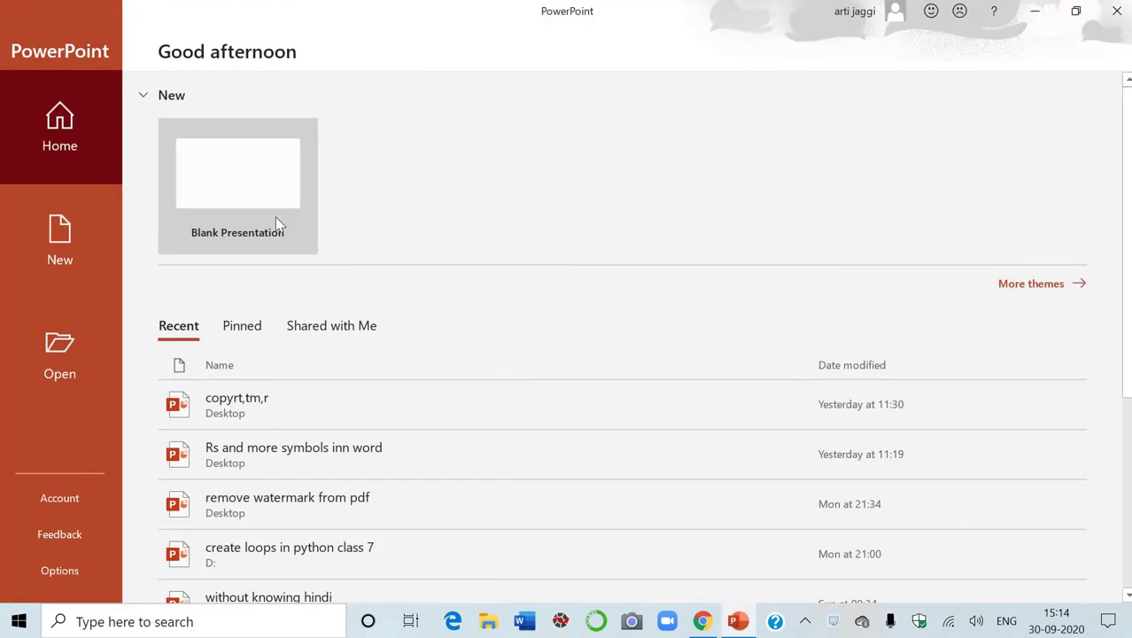
pyautogui.click(230, 188)
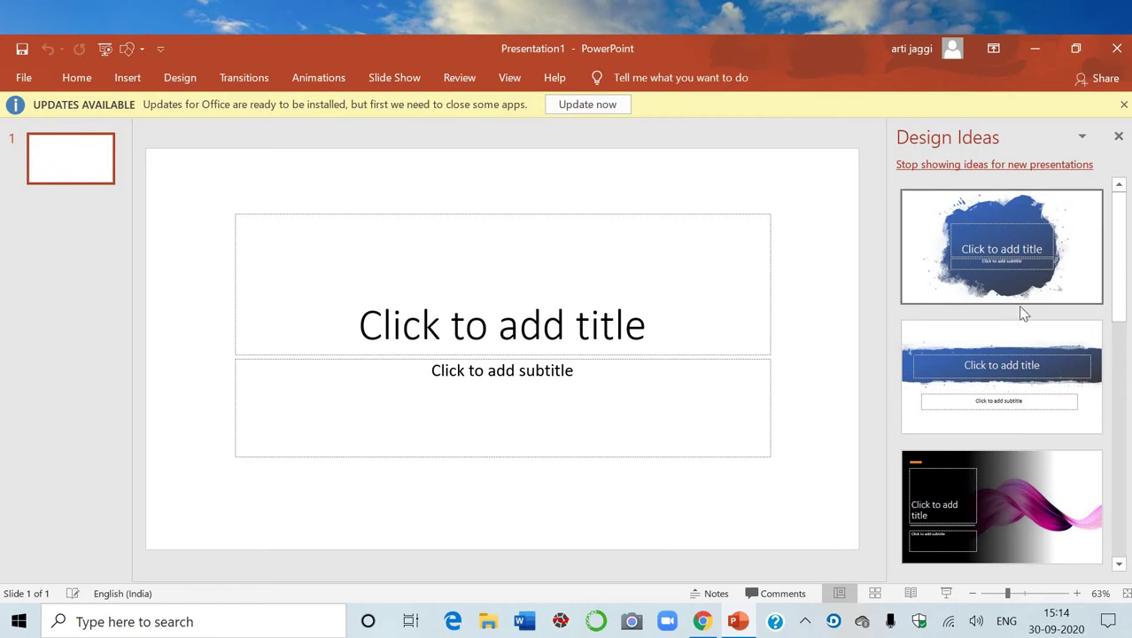
# Apply the blue ink-splash Design Idea to the title slide and close the Design Ideas pane
pyautogui.scroll(-1, 1023, 310)
pyautogui.scroll(-1, 1016, 328)
pyautogui.scroll(-1, 995, 327)
pyautogui.scroll(-1, 991, 340)
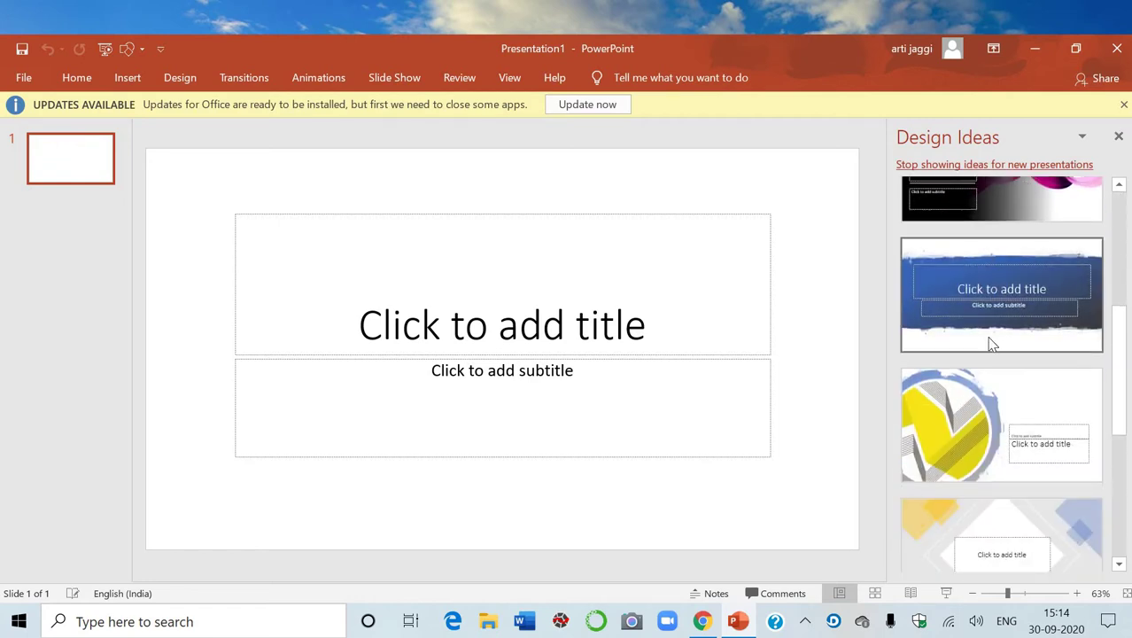
pyautogui.scroll(-2, 990, 341)
pyautogui.scroll(-1, 986, 344)
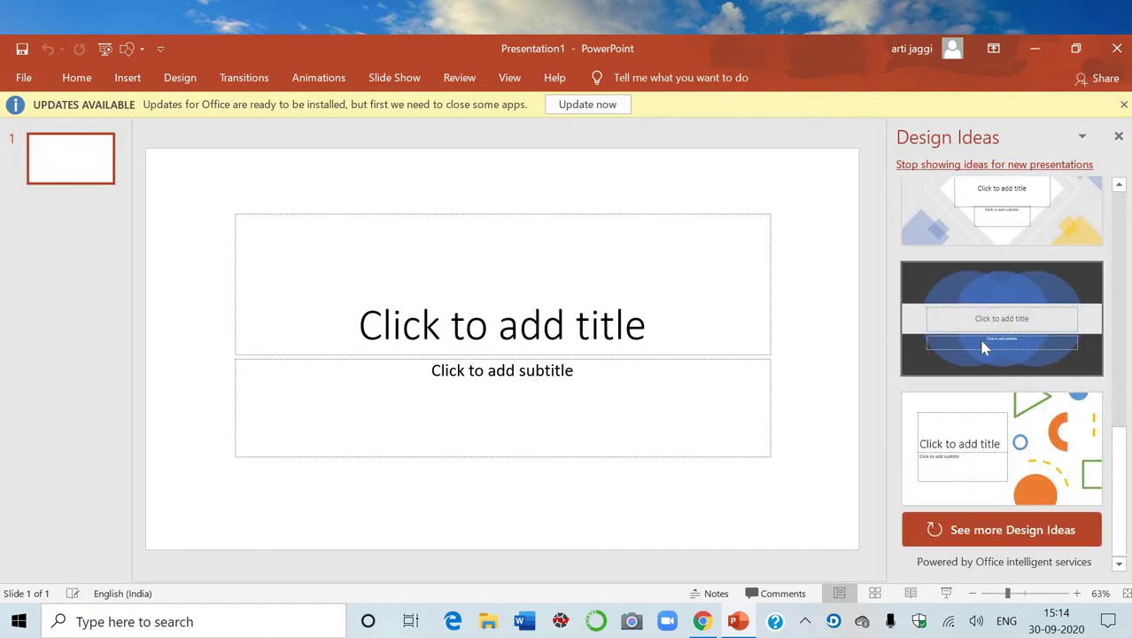
pyautogui.scroll(3, 978, 336)
pyautogui.scroll(3, 978, 337)
pyautogui.scroll(2, 979, 339)
pyautogui.scroll(1, 980, 339)
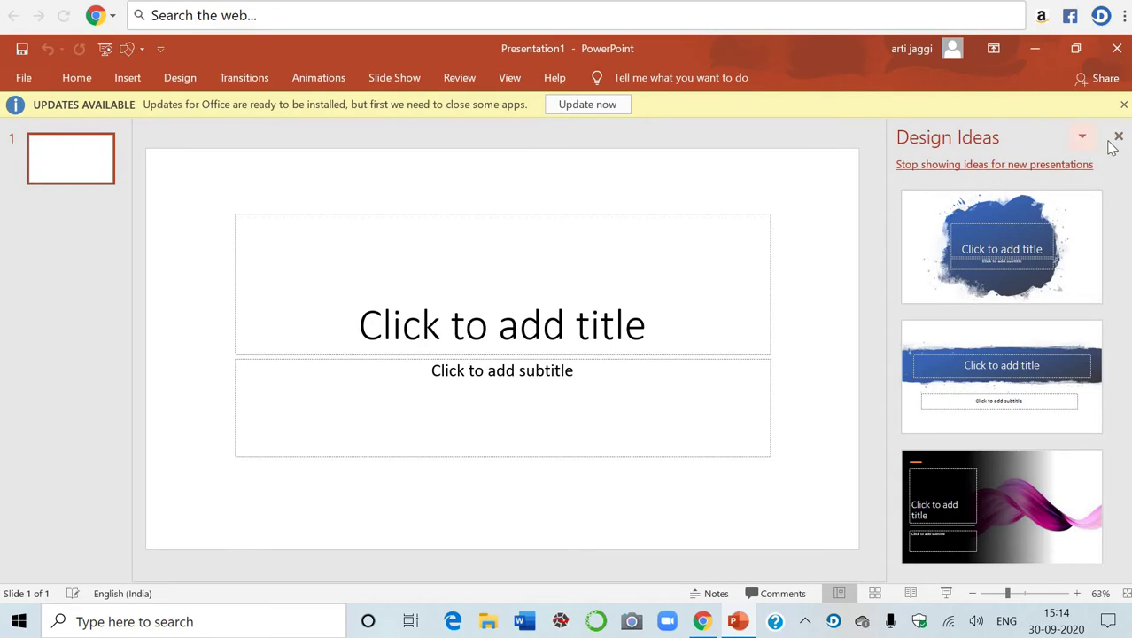
pyautogui.click(1014, 258)
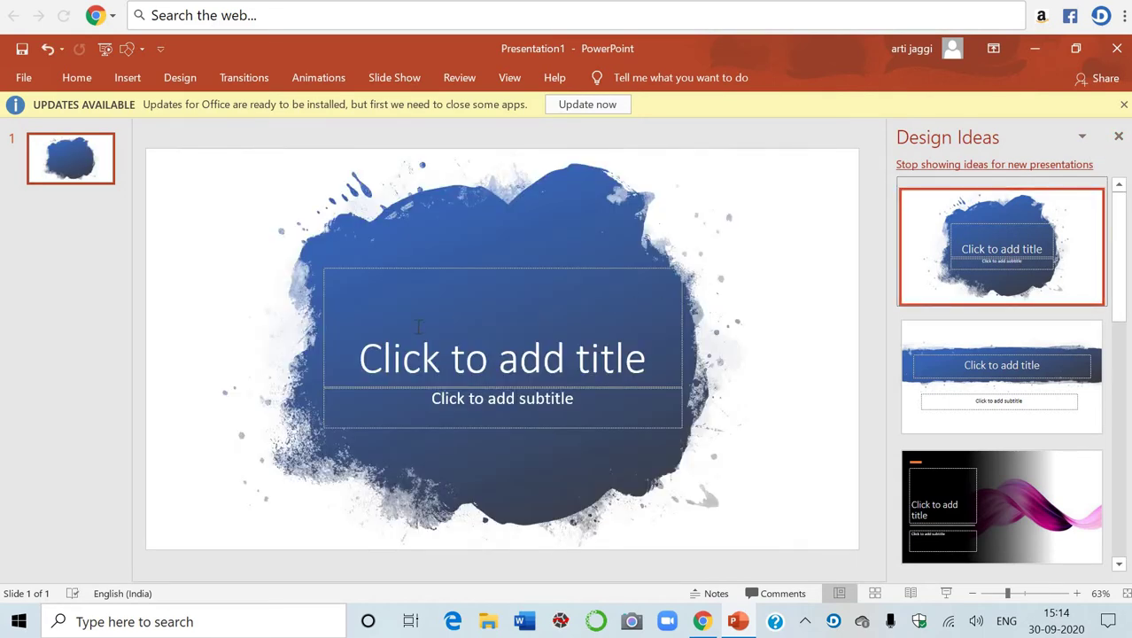
pyautogui.click(1119, 139)
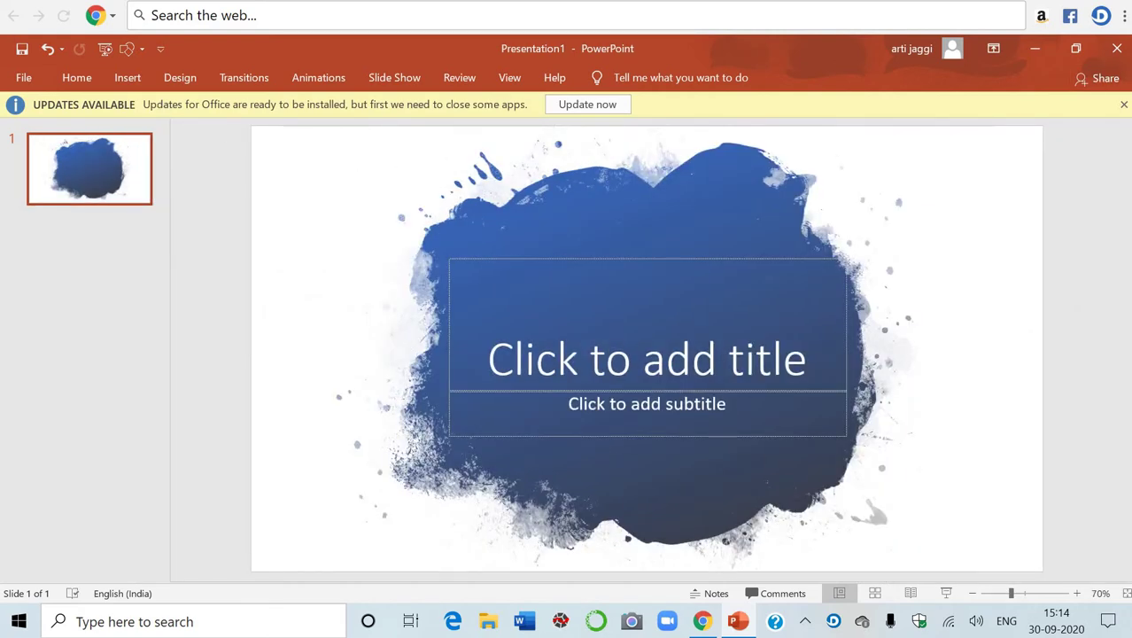
# Insert a new slide with the Blank layout after the title slide
pyautogui.click(128, 81)
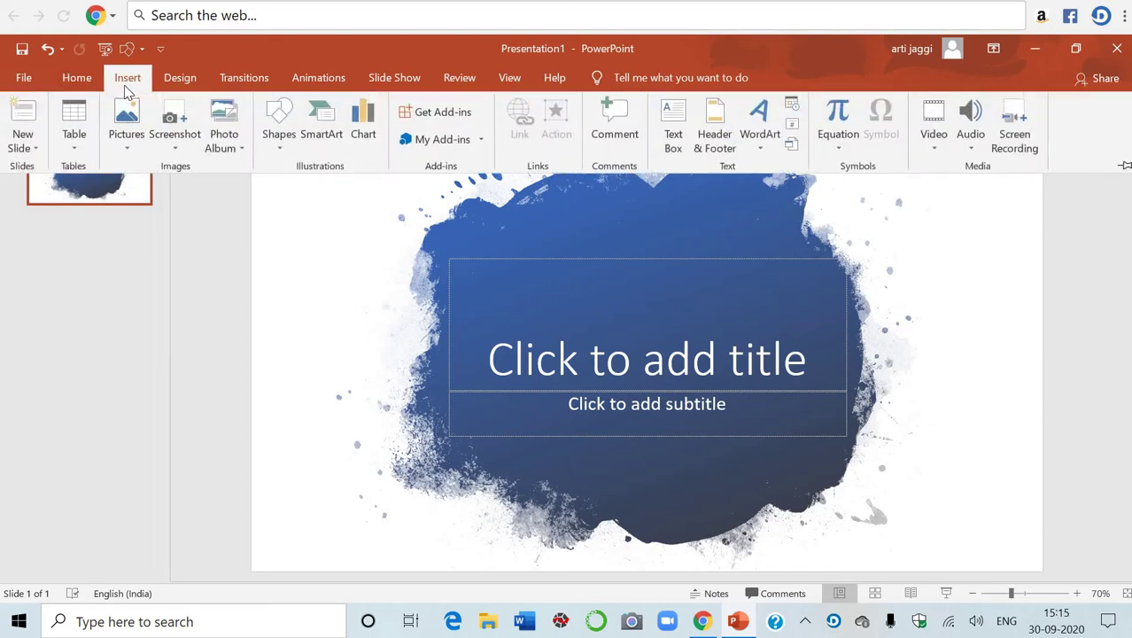
pyautogui.click(26, 144)
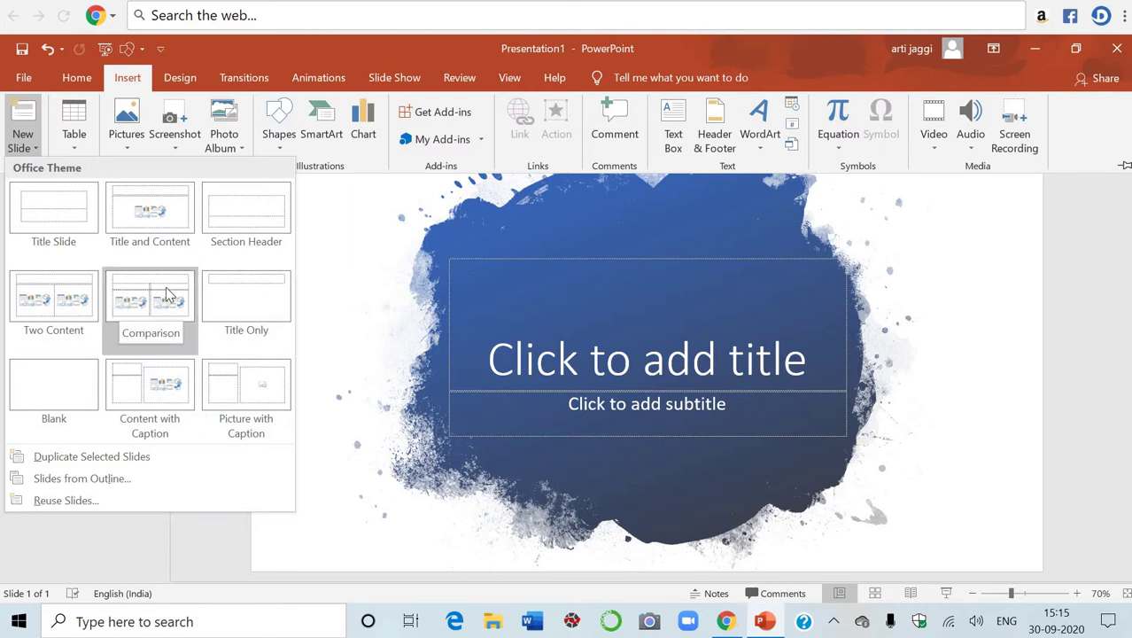
pyautogui.click(159, 319)
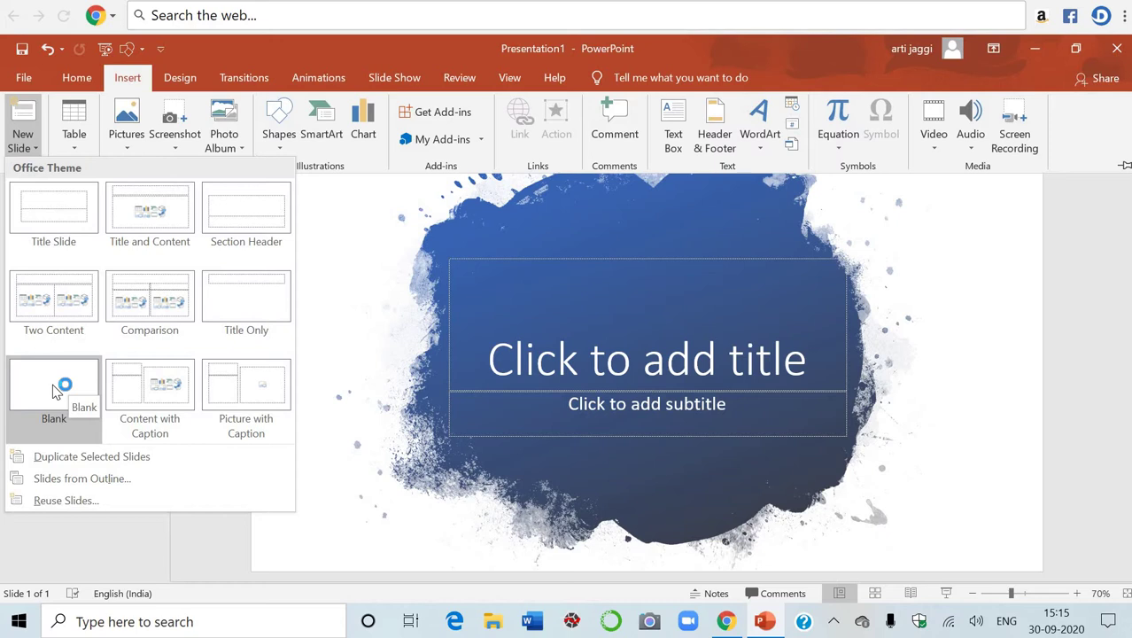
pyautogui.click(53, 387)
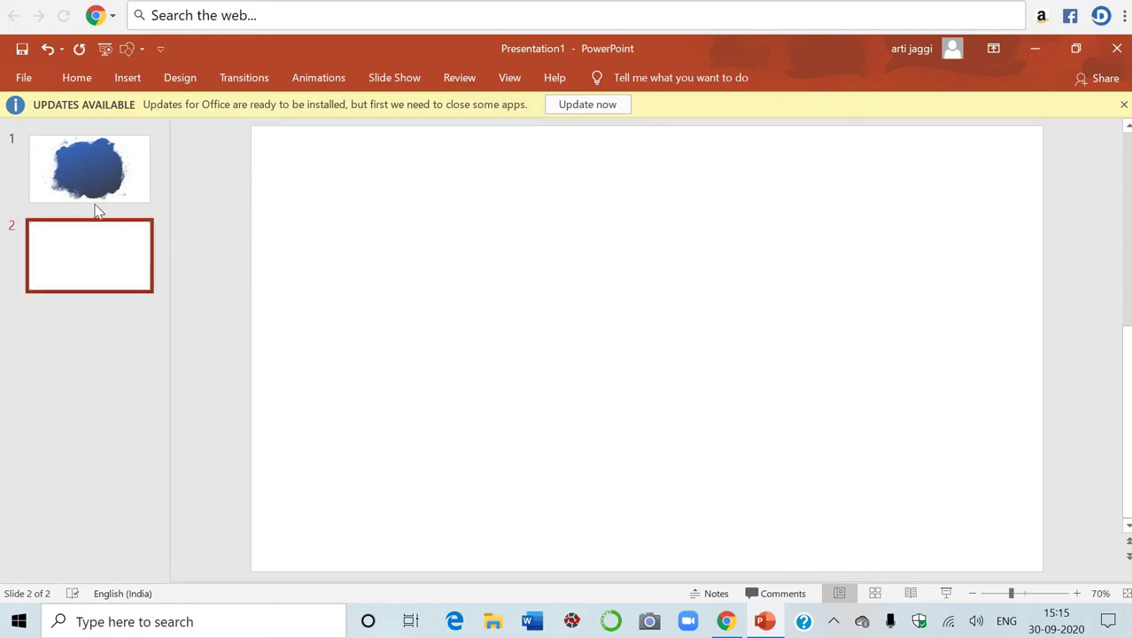
# Add more Blank-layout slides, two of them with Ctrl+M, then return to slide 1
pyautogui.click(137, 82)
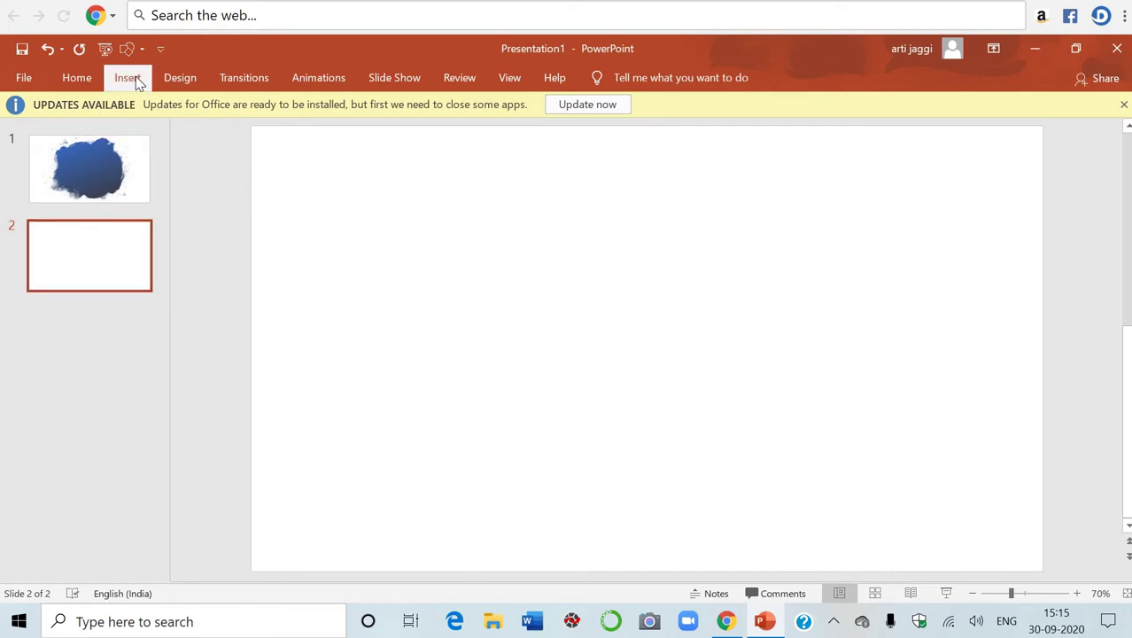
pyautogui.click(29, 144)
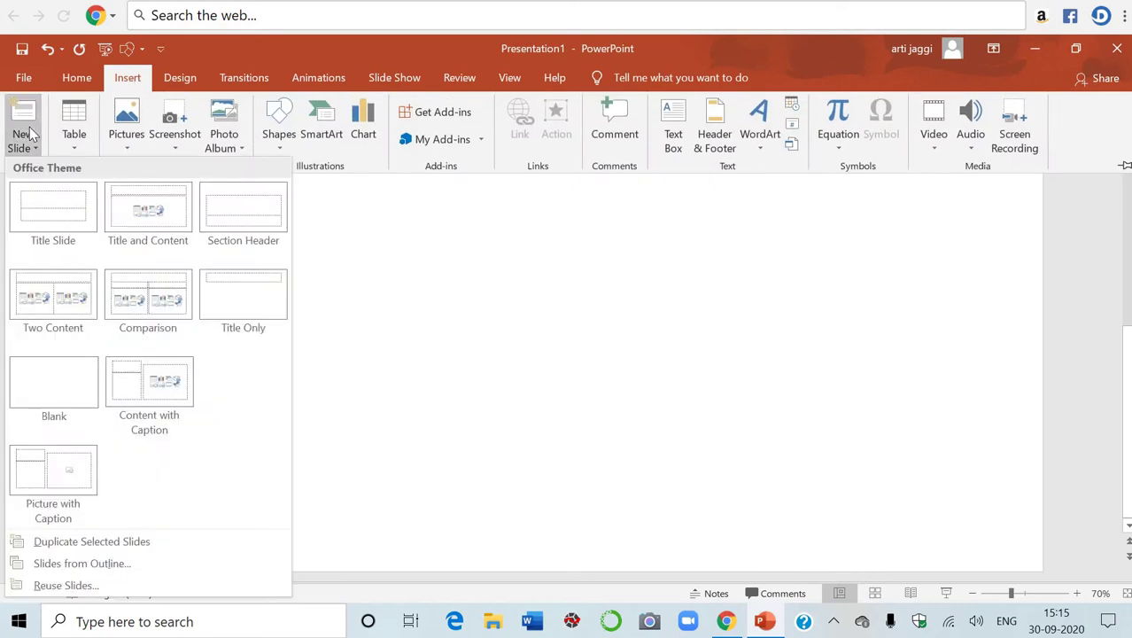
pyautogui.click(86, 398)
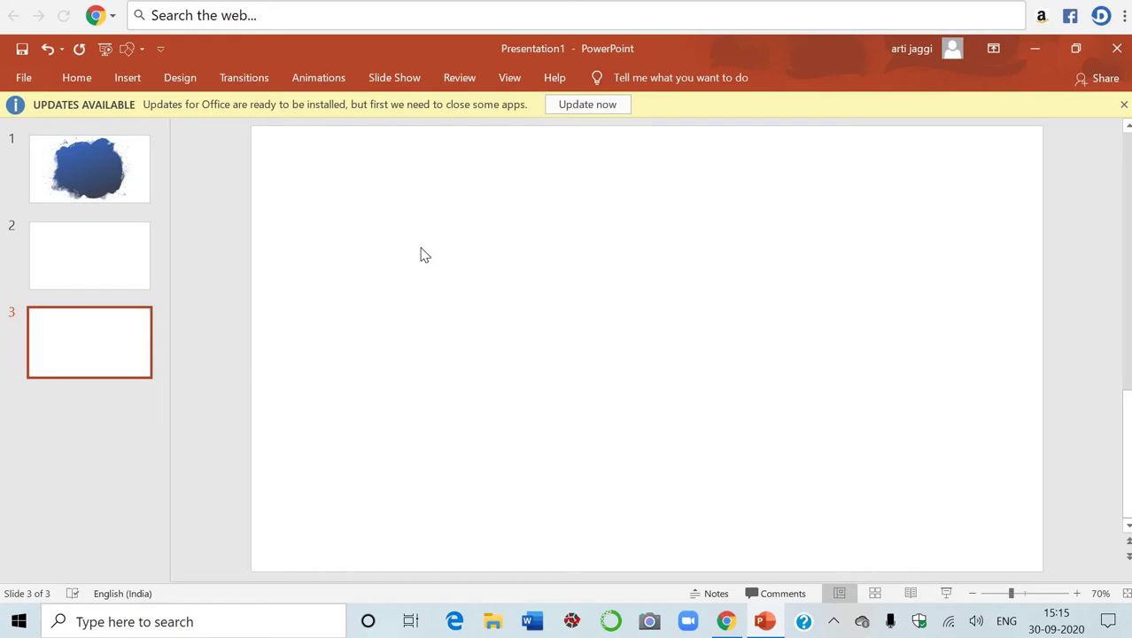
pyautogui.hotkey('ctrl', 'm')
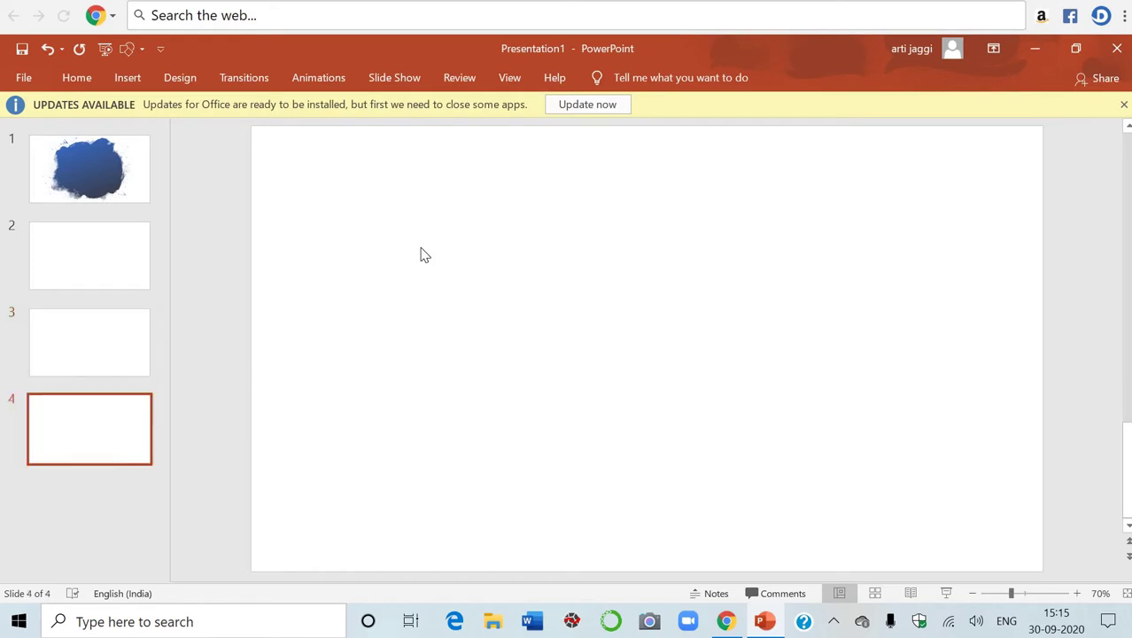
pyautogui.hotkey('ctrl', 'm')
pyautogui.hotkey('ctrl', 'm')
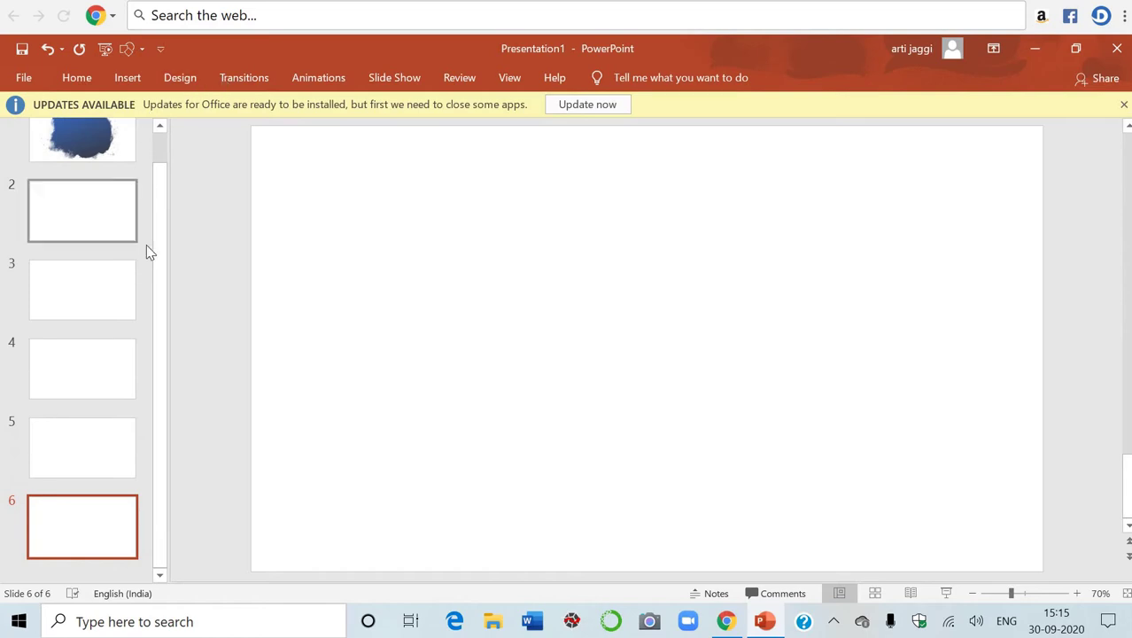
pyautogui.press('Up')
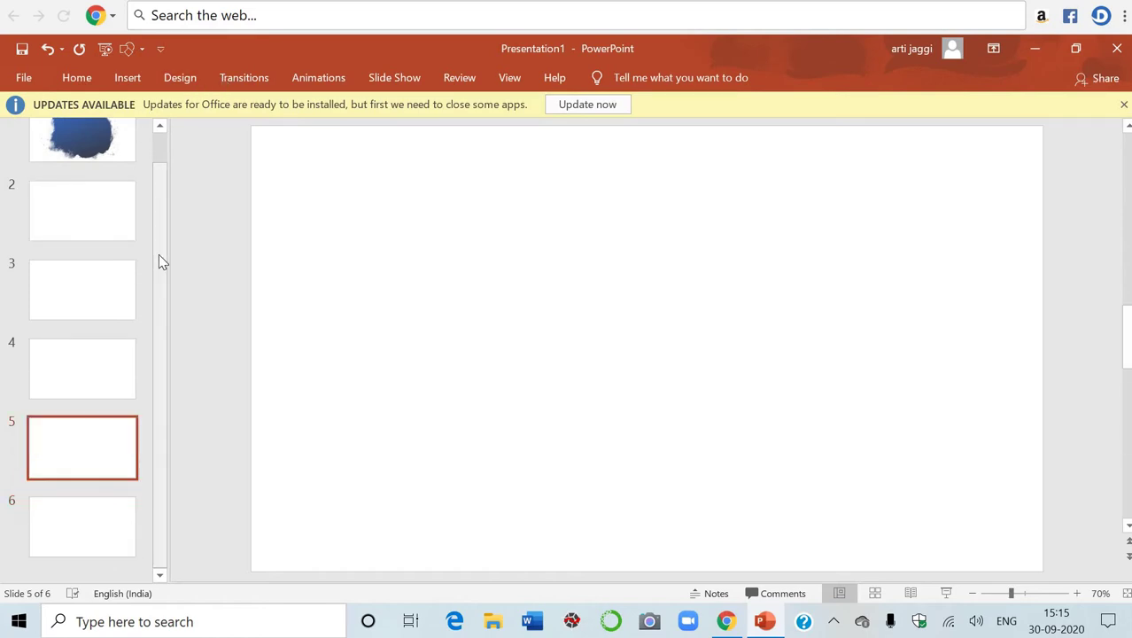
pyautogui.press('Up')
pyautogui.press('Up')
pyautogui.press('Up')
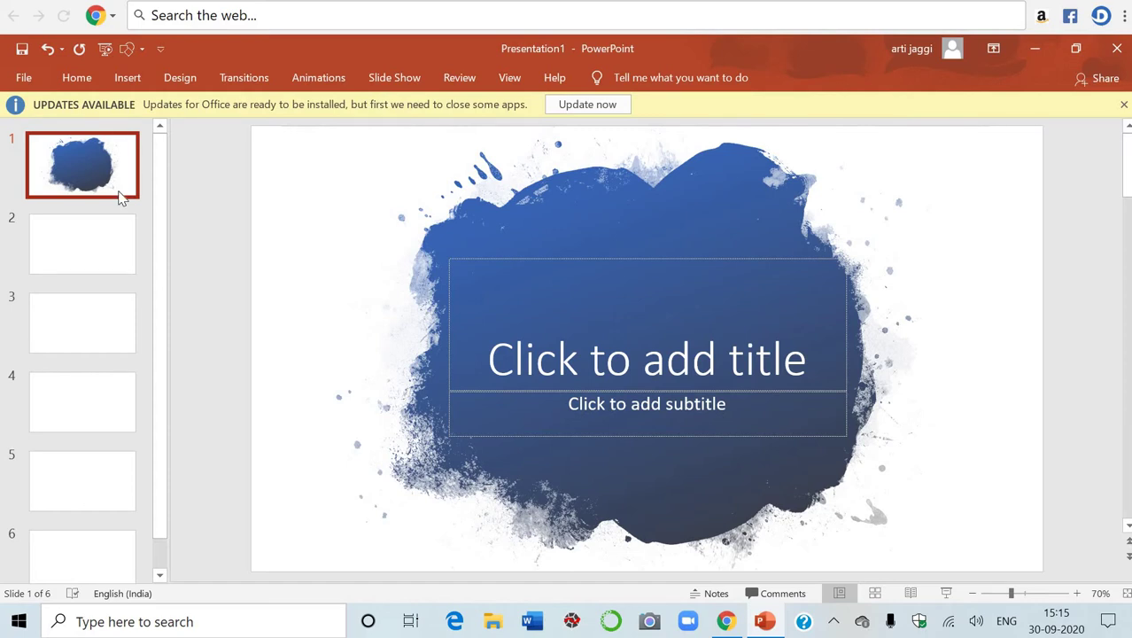
# Draw a text box on slide 2 reading INDIA, move it down and right, and select the word
pyautogui.click(121, 230)
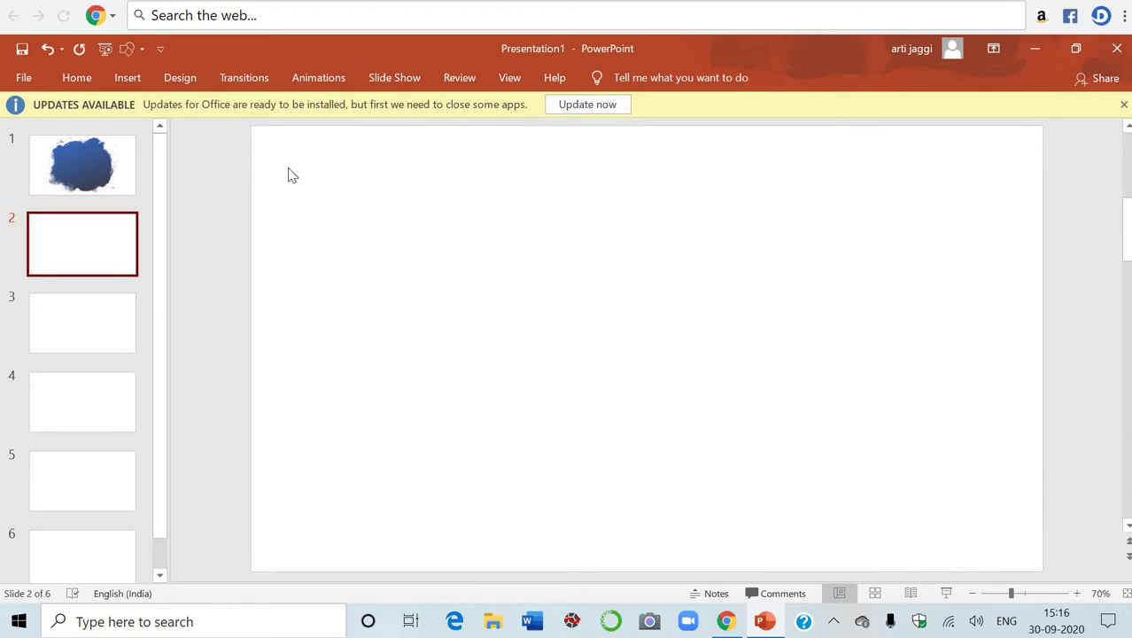
pyautogui.click(128, 78)
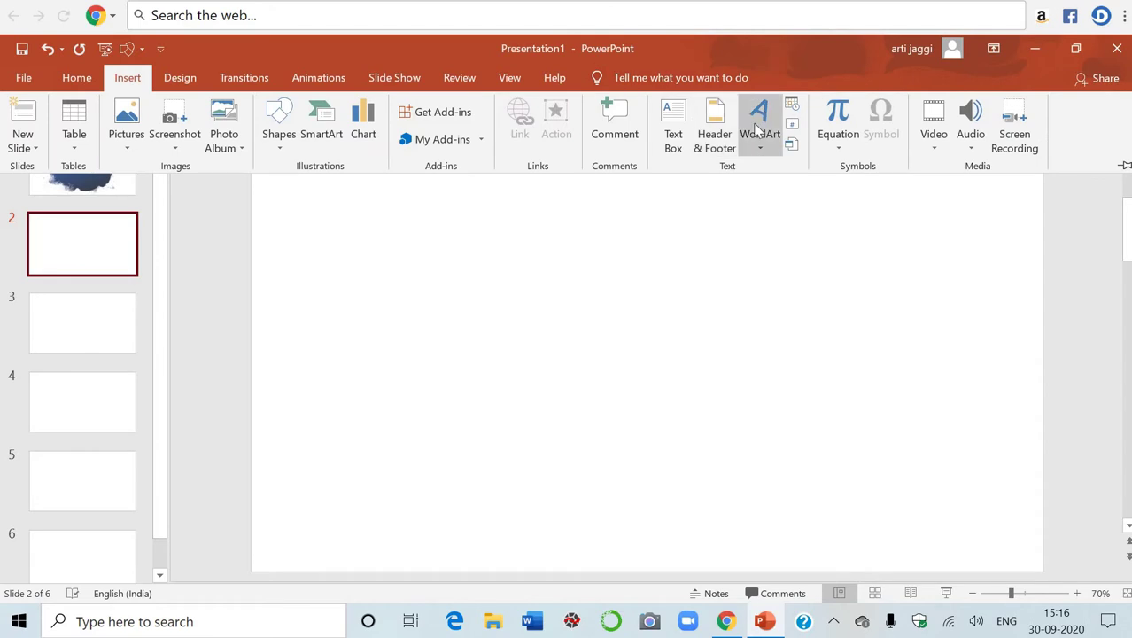
pyautogui.click(673, 124)
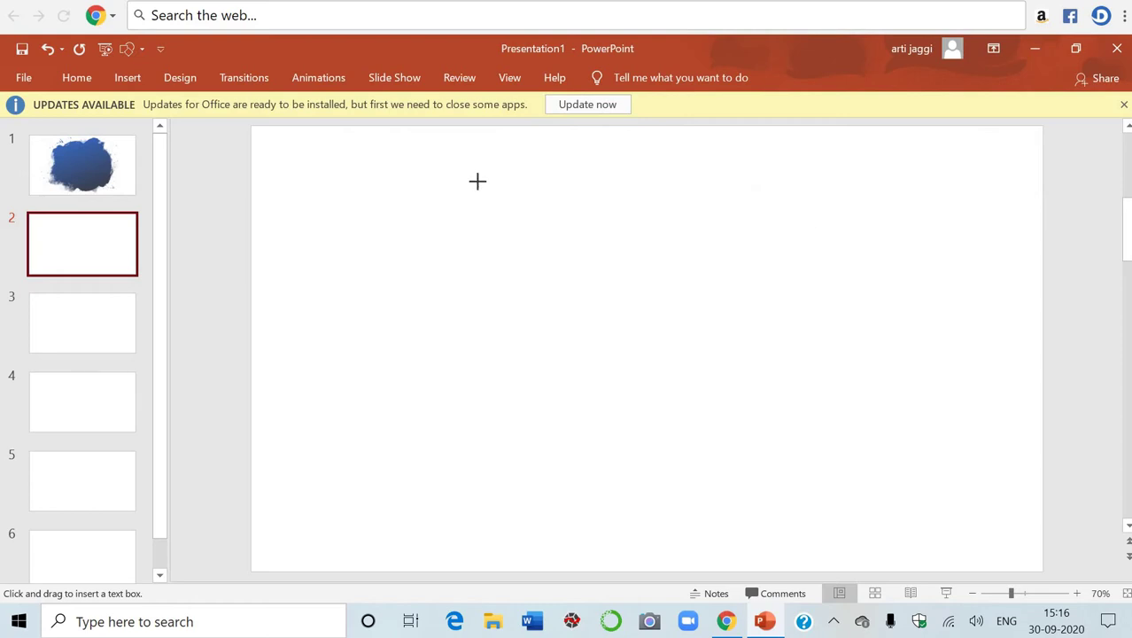
pyautogui.moveTo(477, 181)
pyautogui.mouseDown()
pyautogui.moveTo(784, 283)
pyautogui.moveTo(819, 282)
pyautogui.mouseUp()
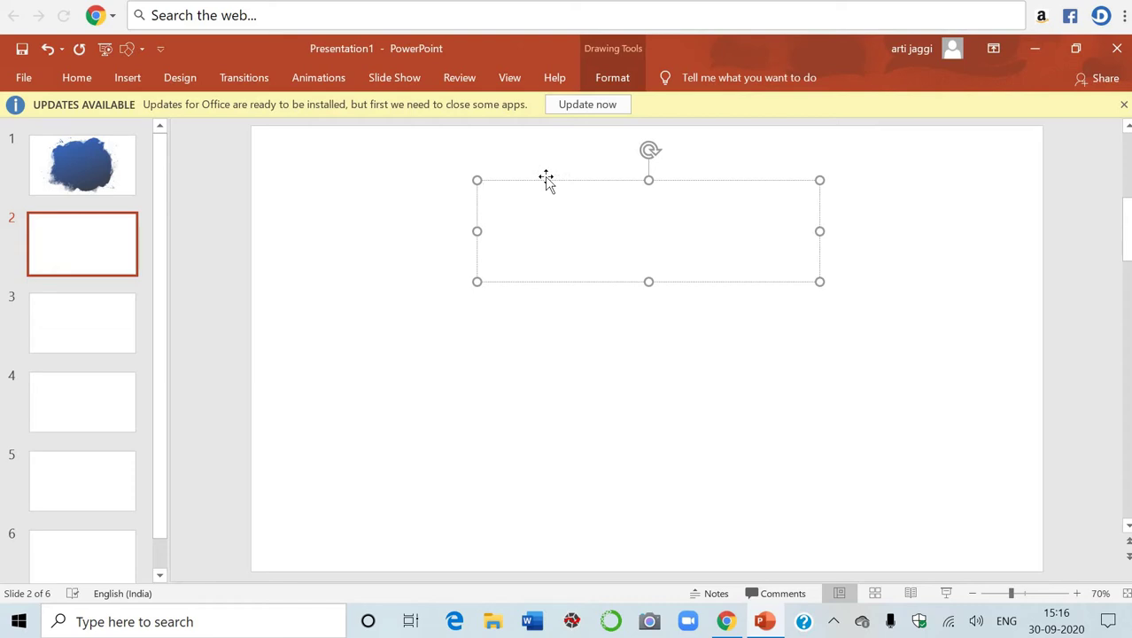
pyautogui.write('I')
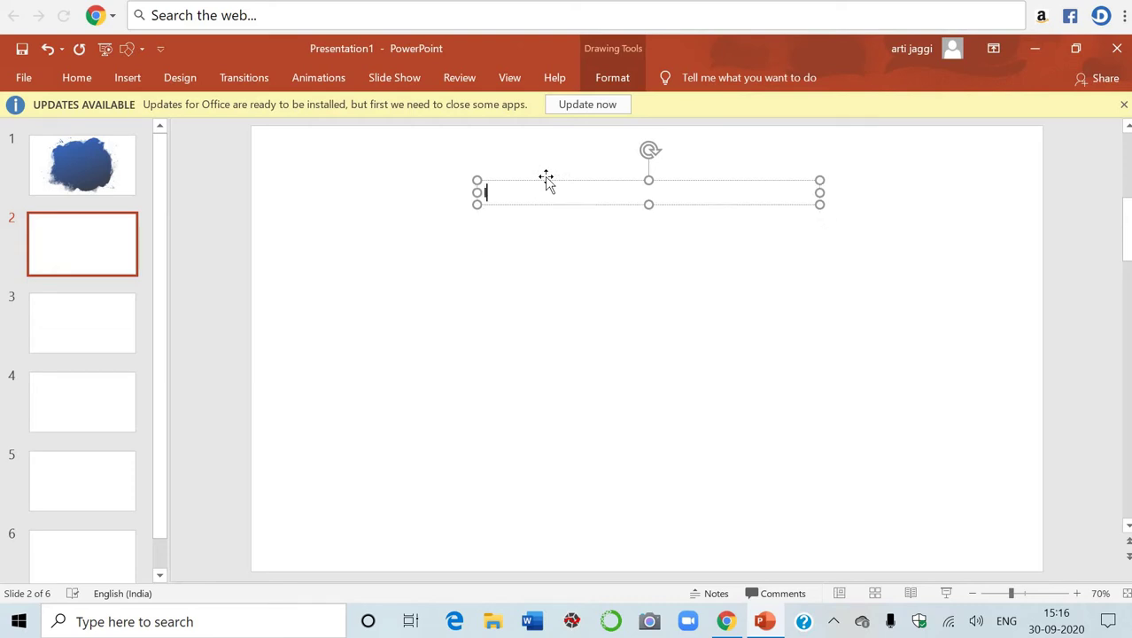
pyautogui.write('NDIA')
pyautogui.moveTo(522, 193); pyautogui.dragTo(659, 239)
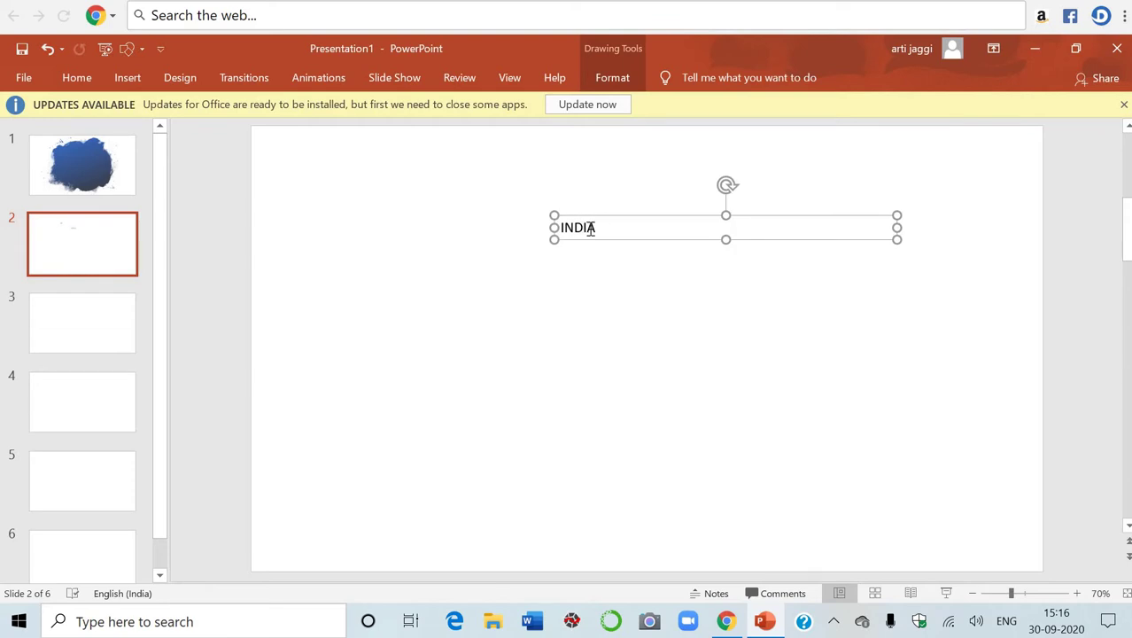
pyautogui.click(596, 229)
pyautogui.doubleClick(547, 219)
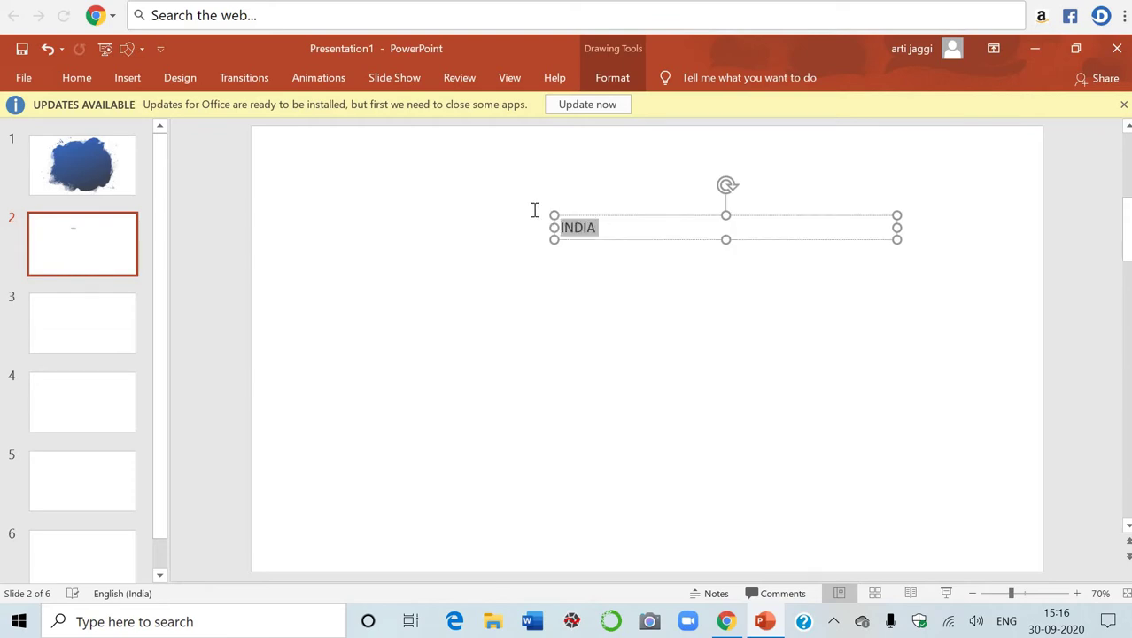
# Set the INDIA text to 60-point using the font size grow and shrink buttons
pyautogui.click(76, 80)
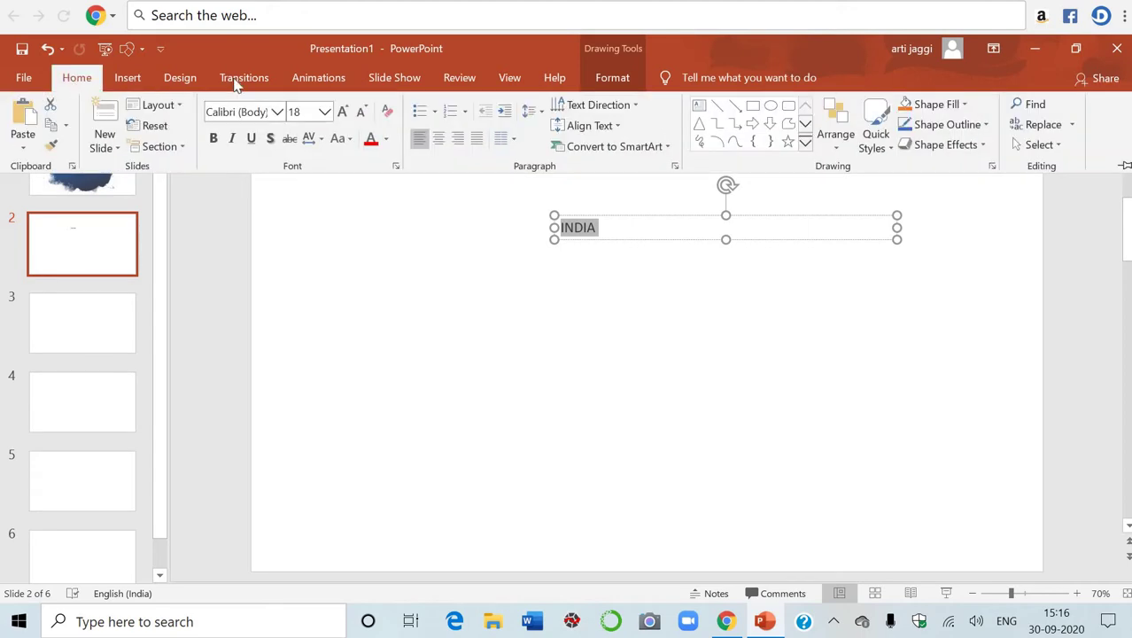
pyautogui.click(346, 114)
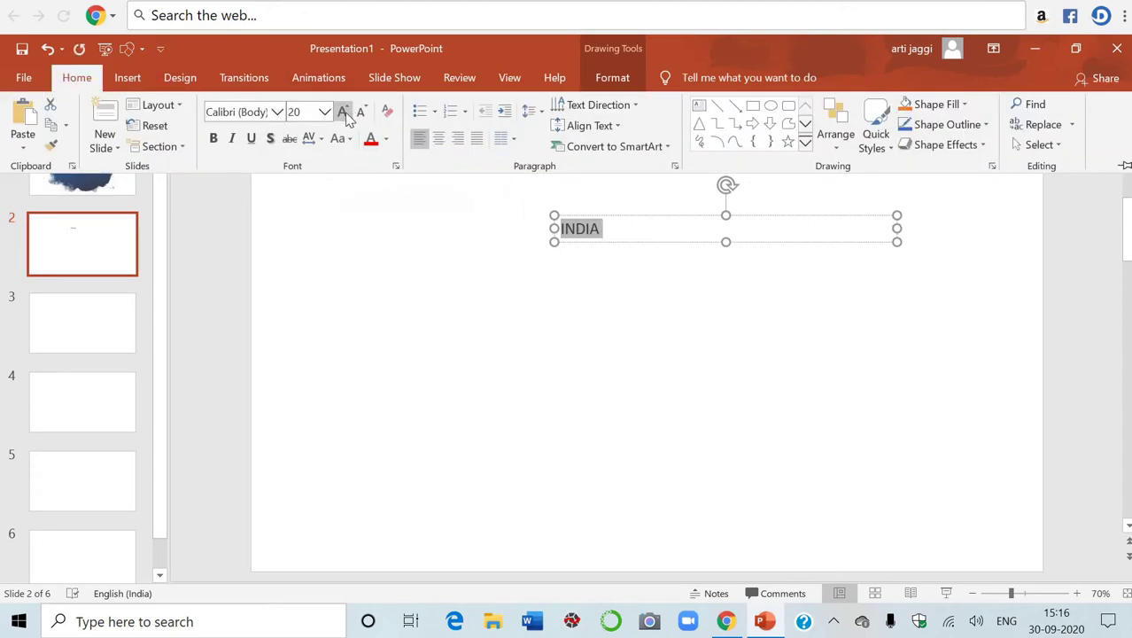
pyautogui.click(345, 113)
pyautogui.click(346, 113)
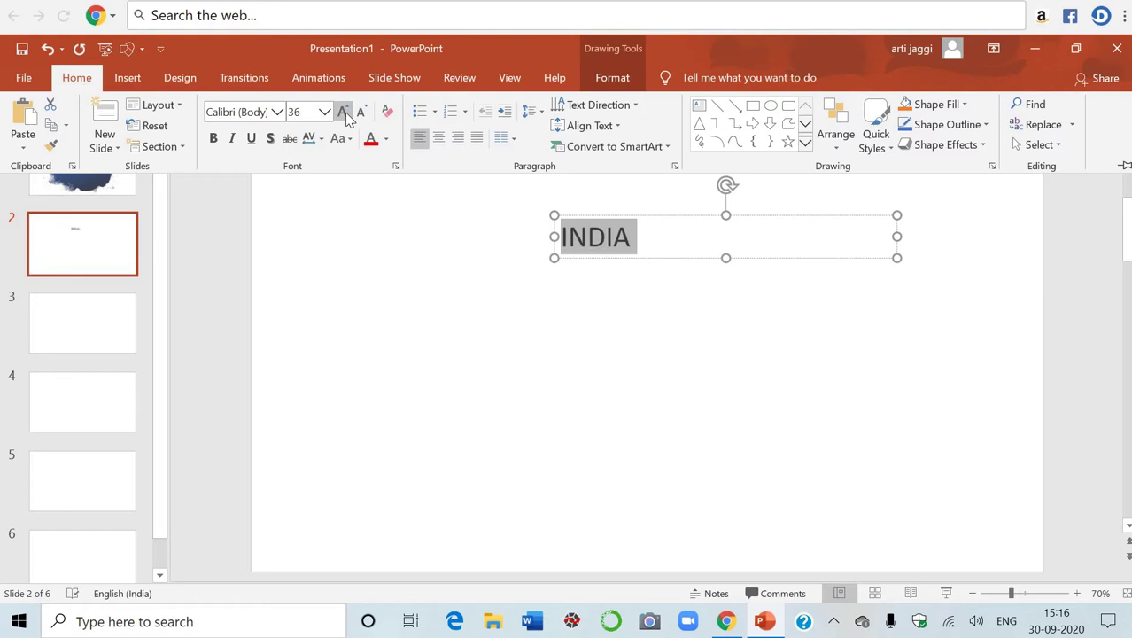
pyautogui.click(346, 113)
pyautogui.click(346, 114)
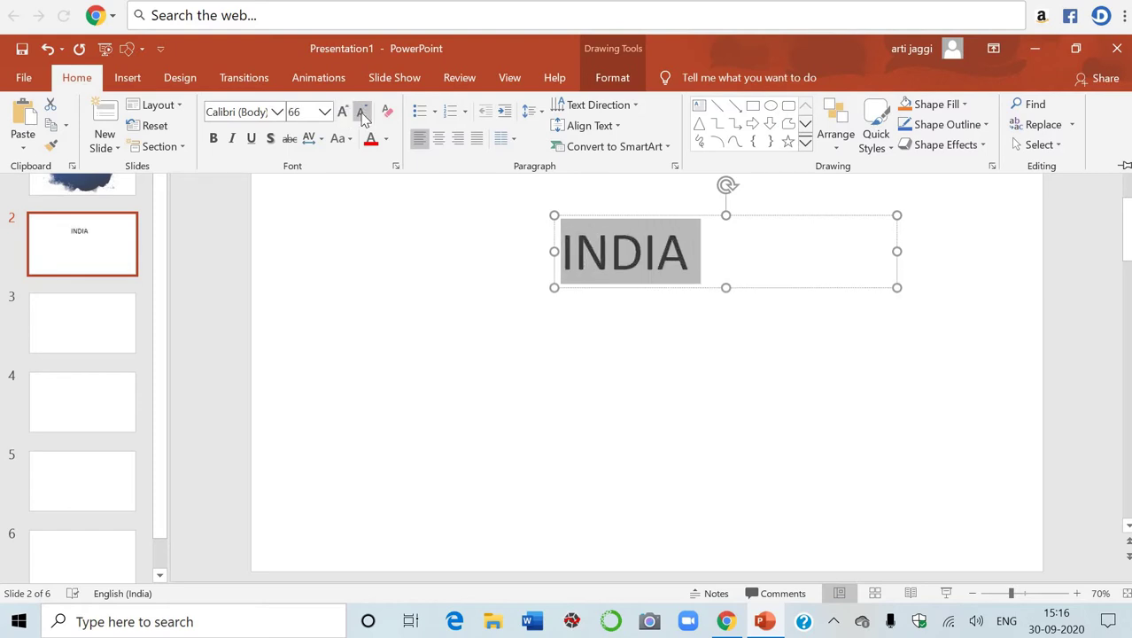
pyautogui.click(362, 113)
pyautogui.click(362, 113)
pyautogui.click(362, 113)
pyautogui.click(362, 114)
pyautogui.click(363, 113)
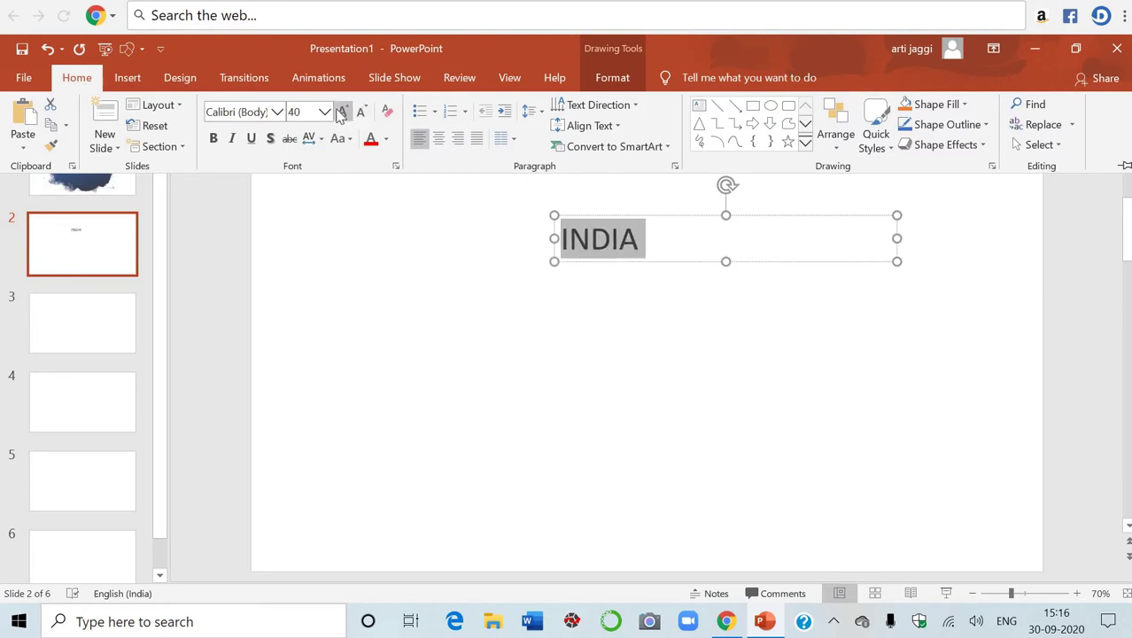
pyautogui.click(342, 114)
pyautogui.click(342, 113)
pyautogui.click(341, 114)
pyautogui.click(342, 114)
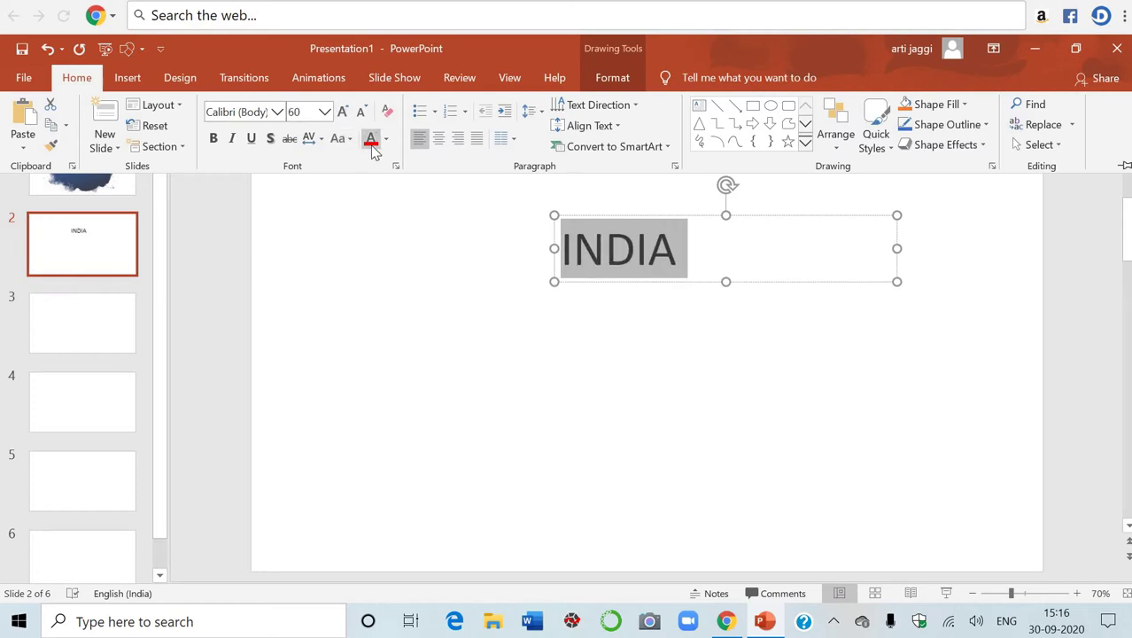
# Colour the INDIA text red and make it bold
pyautogui.click(372, 144)
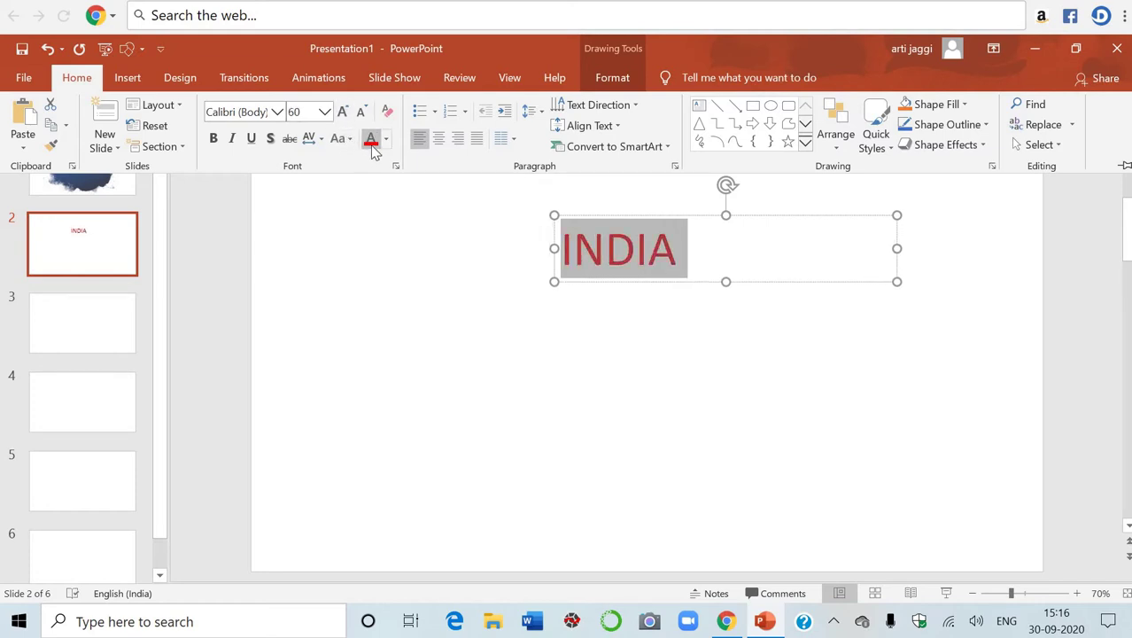
pyautogui.click(213, 140)
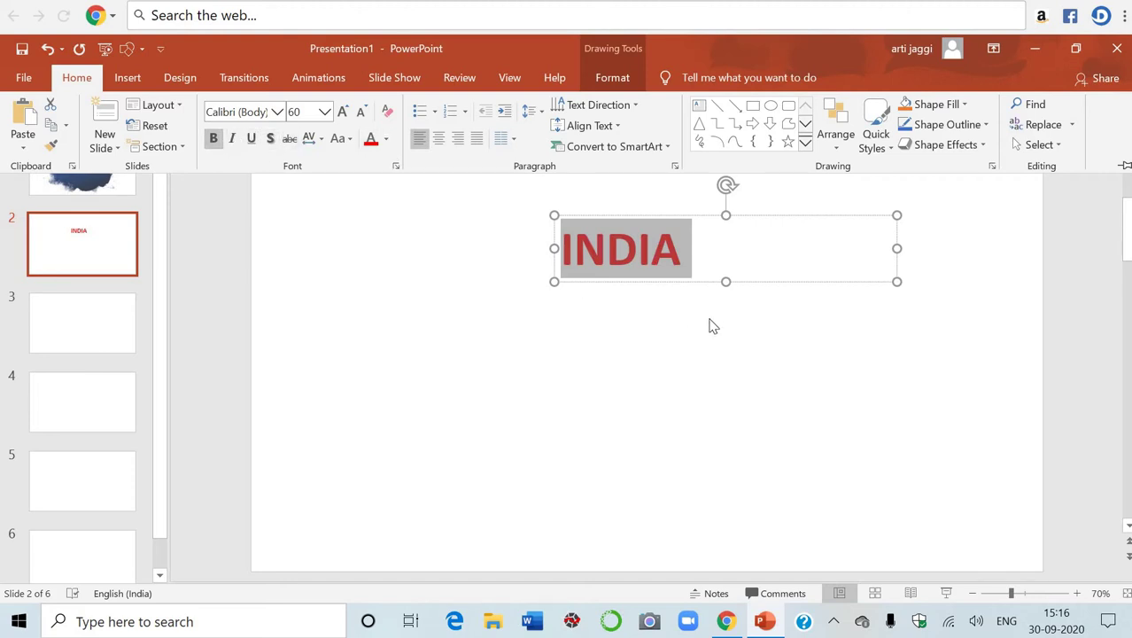
pyautogui.click(677, 316)
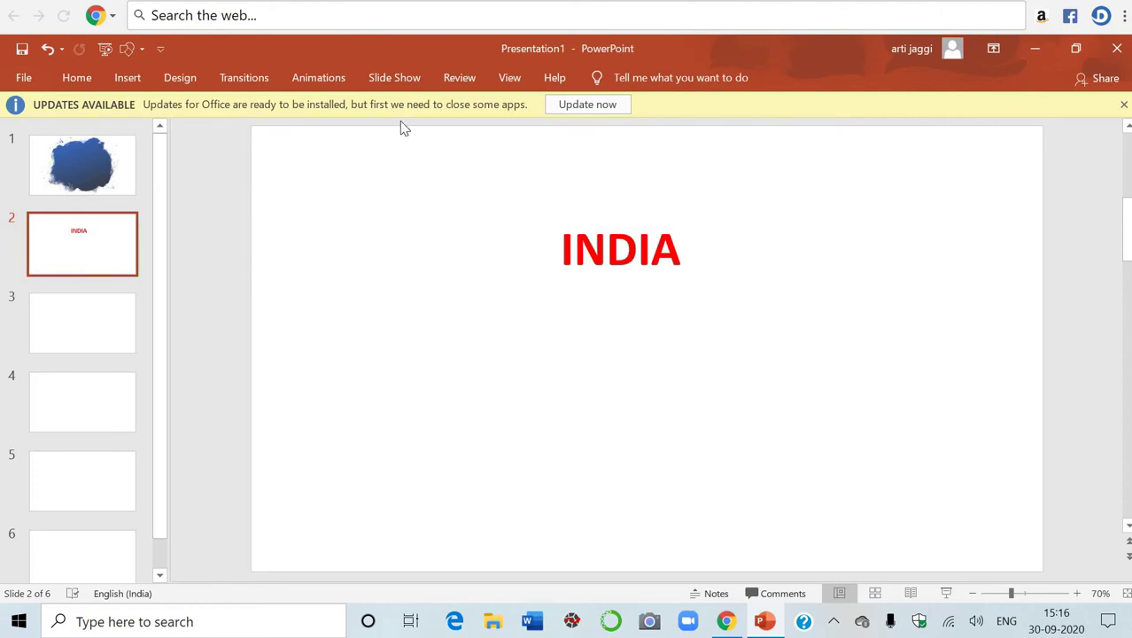
# Insert blue WordArt reading 'MONUMENTS of INDIA' on slide 2
pyautogui.click(129, 79)
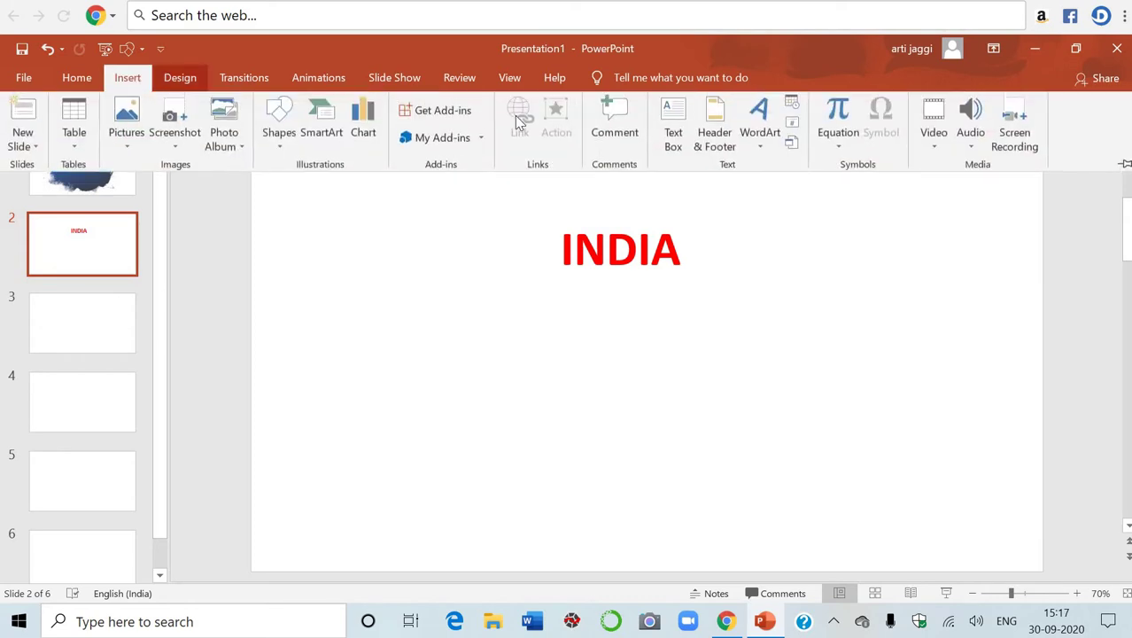
pyautogui.click(765, 117)
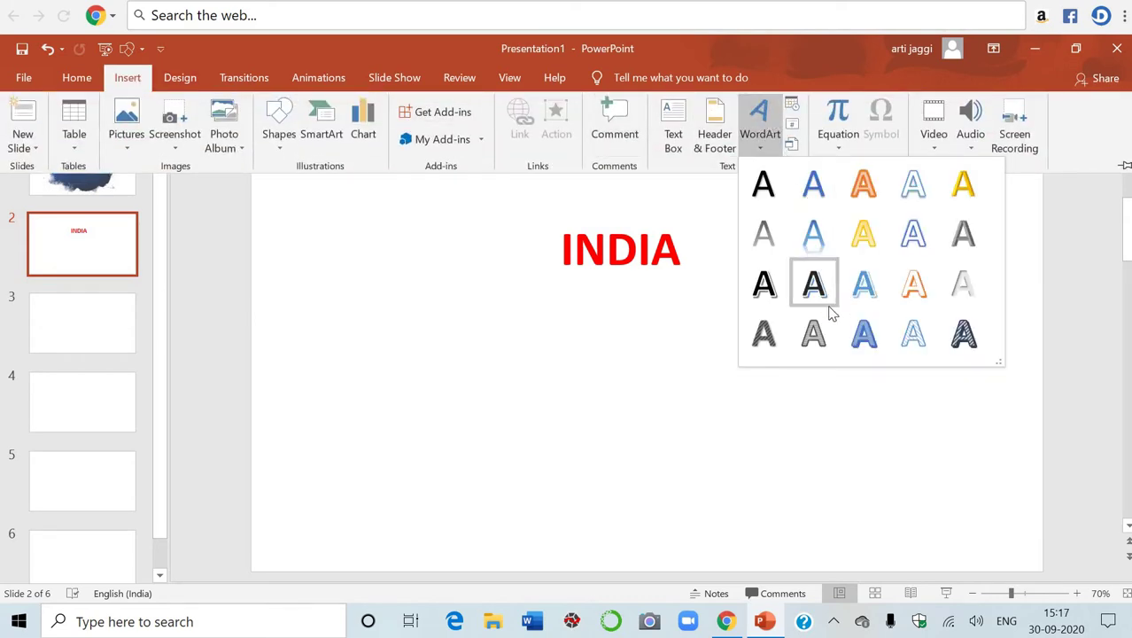
pyautogui.click(874, 346)
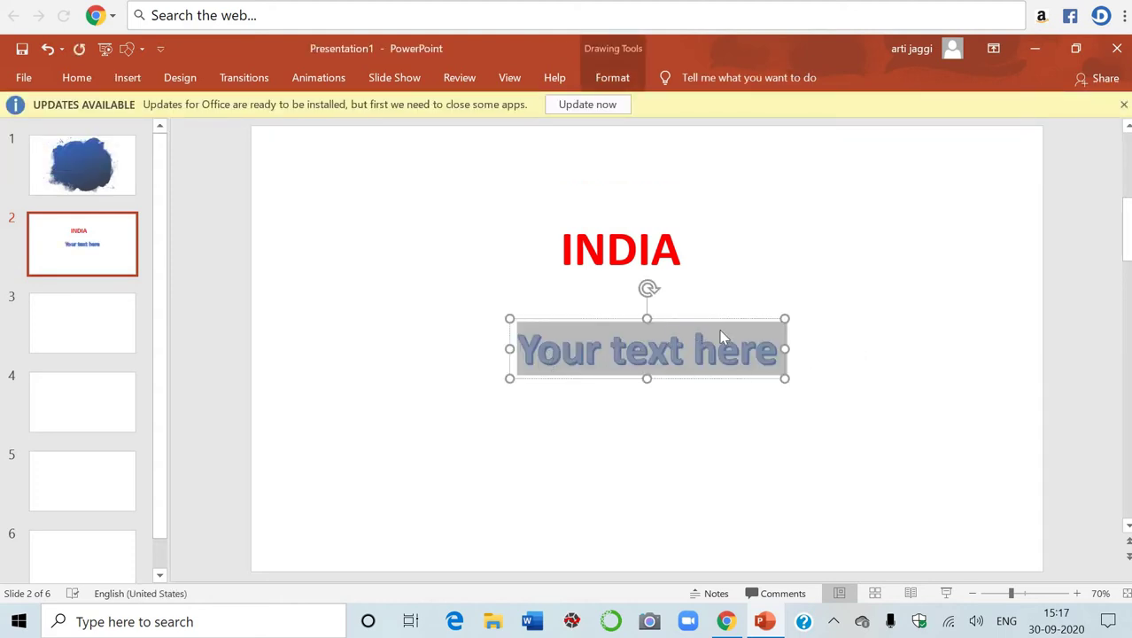
pyautogui.write('MONUM')
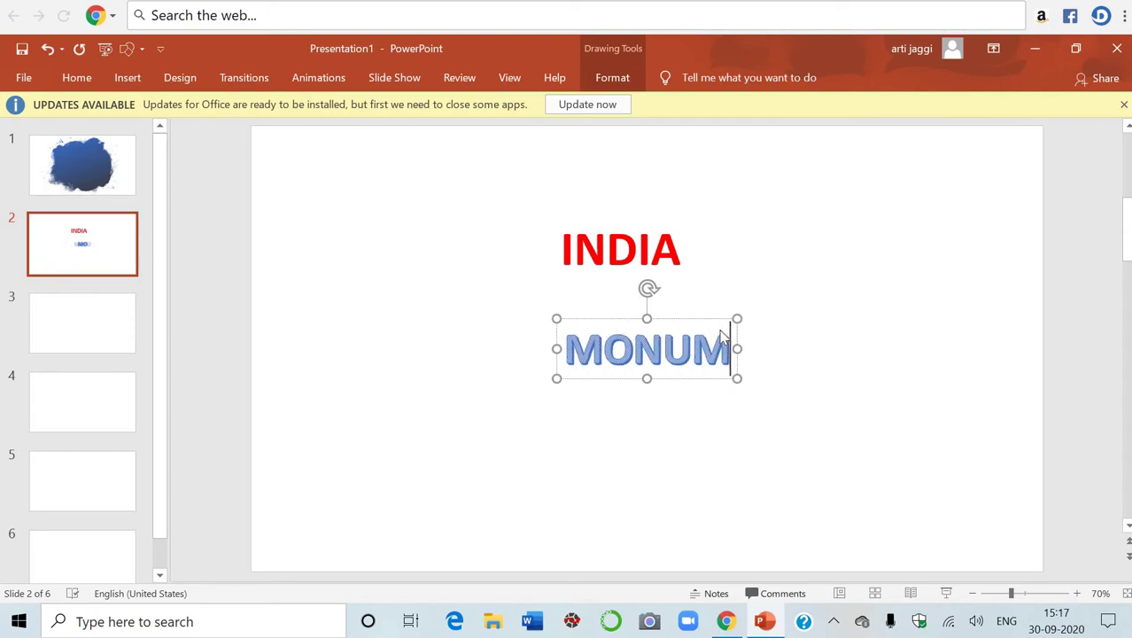
pyautogui.write('ENTS ')
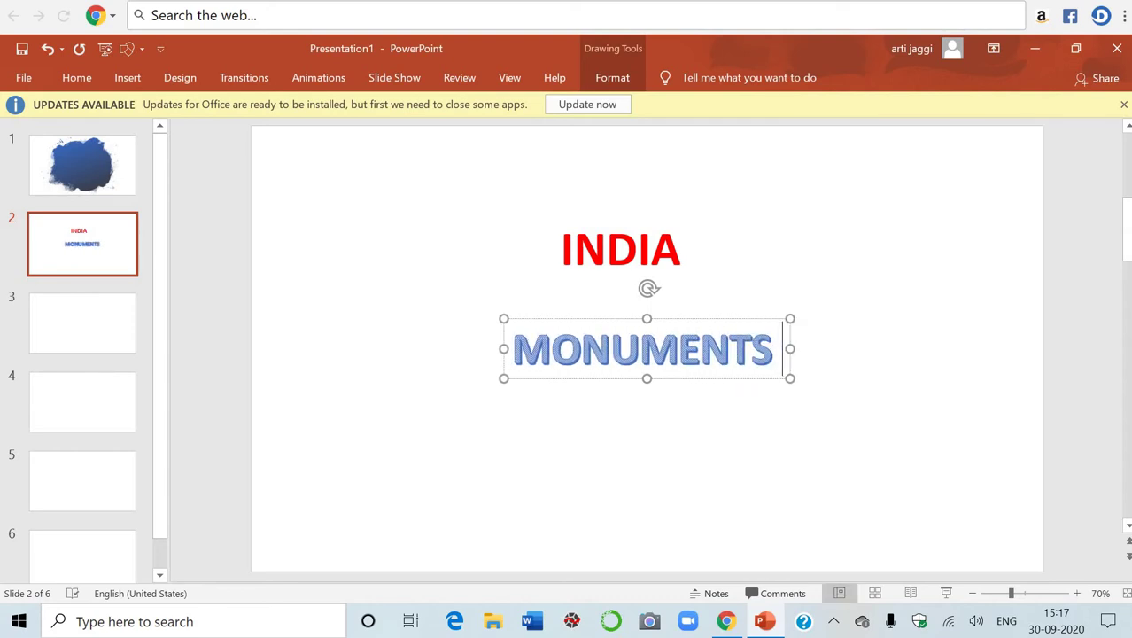
pyautogui.write('of IND')
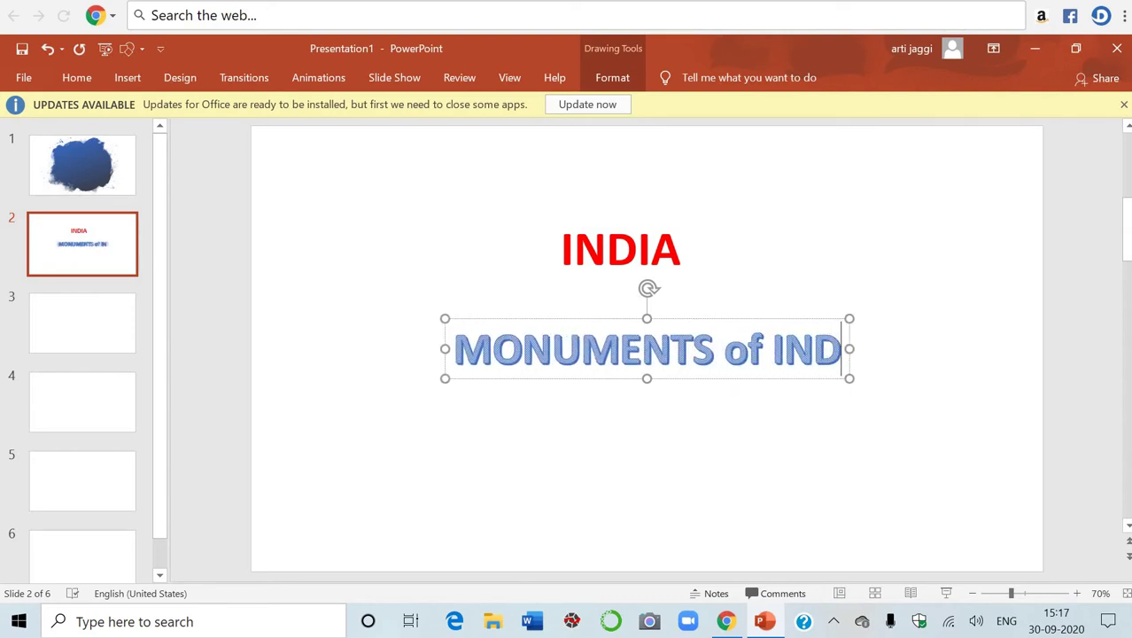
pyautogui.write('IA')
pyautogui.click(670, 400)
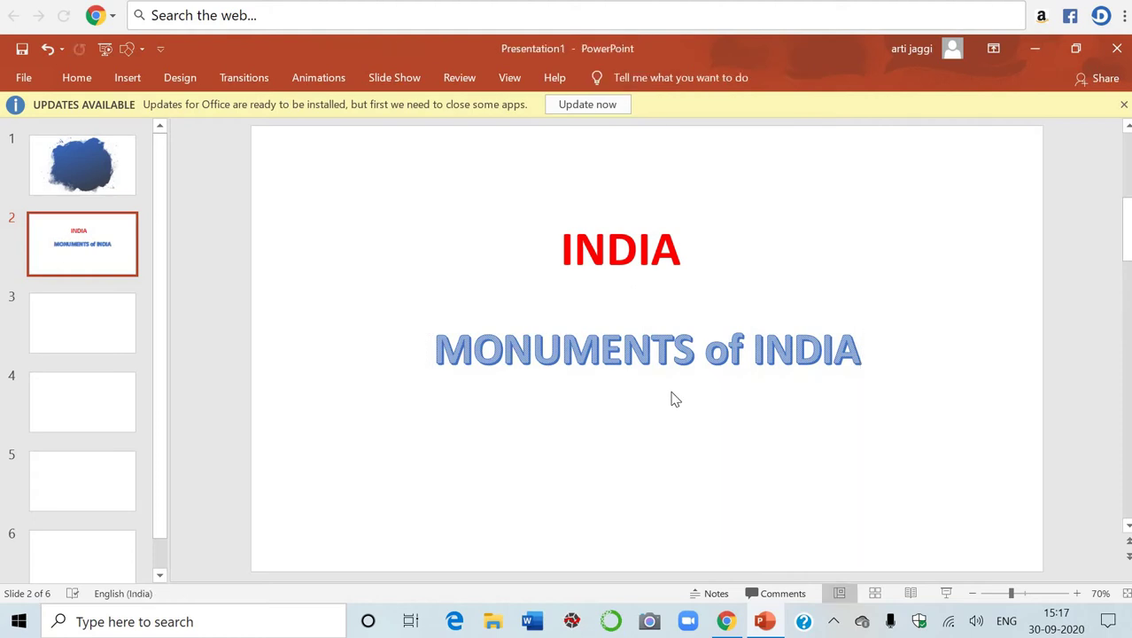
# Move the WordArt below the INDIA heading and rotate it to a diagonal upward tilt
pyautogui.click(678, 329)
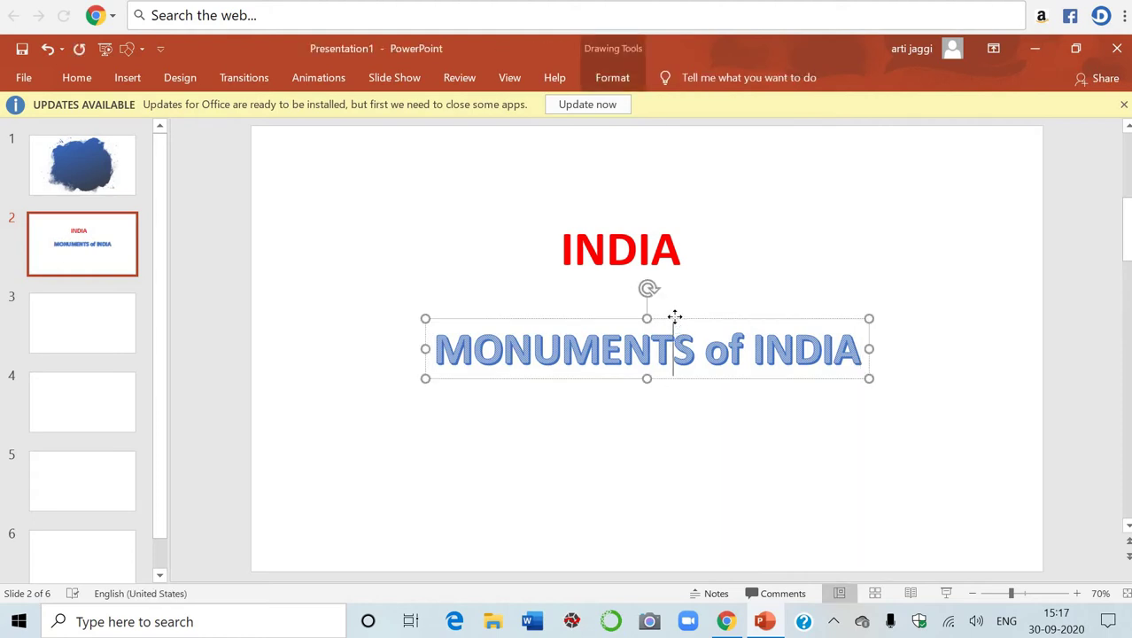
pyautogui.moveTo(675, 316)
pyautogui.mouseDown()
pyautogui.moveTo(670, 354)
pyautogui.moveTo(652, 333)
pyautogui.mouseUp()
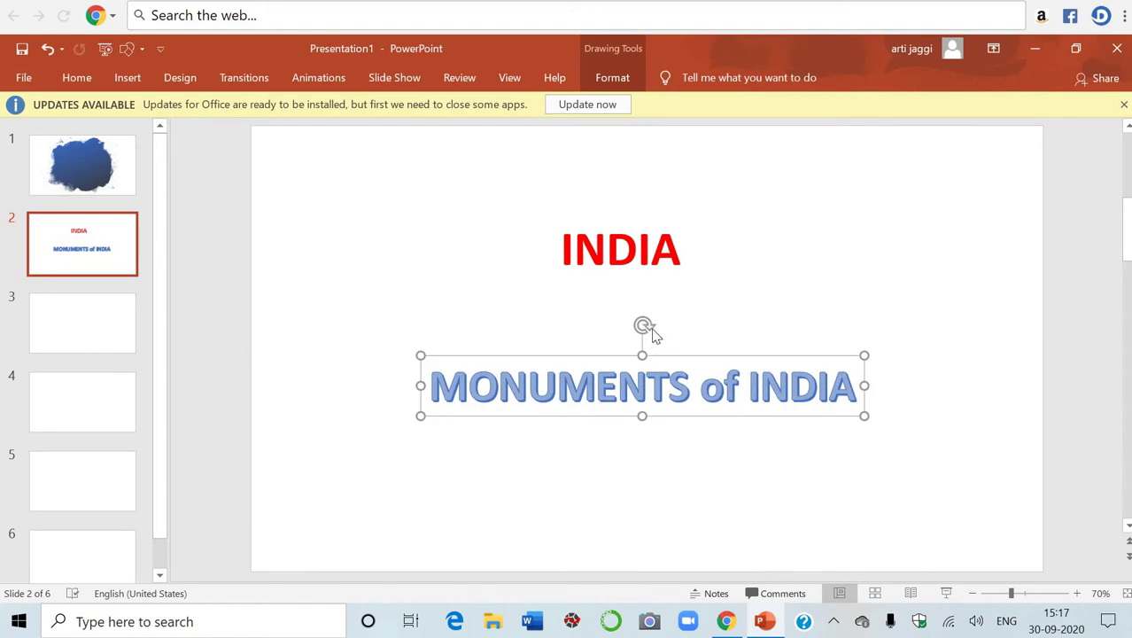
pyautogui.moveTo(642, 324)
pyautogui.mouseDown()
pyautogui.moveTo(606, 326)
pyautogui.moveTo(690, 308)
pyautogui.moveTo(710, 326)
pyautogui.moveTo(694, 306)
pyautogui.moveTo(609, 303)
pyautogui.mouseUp()
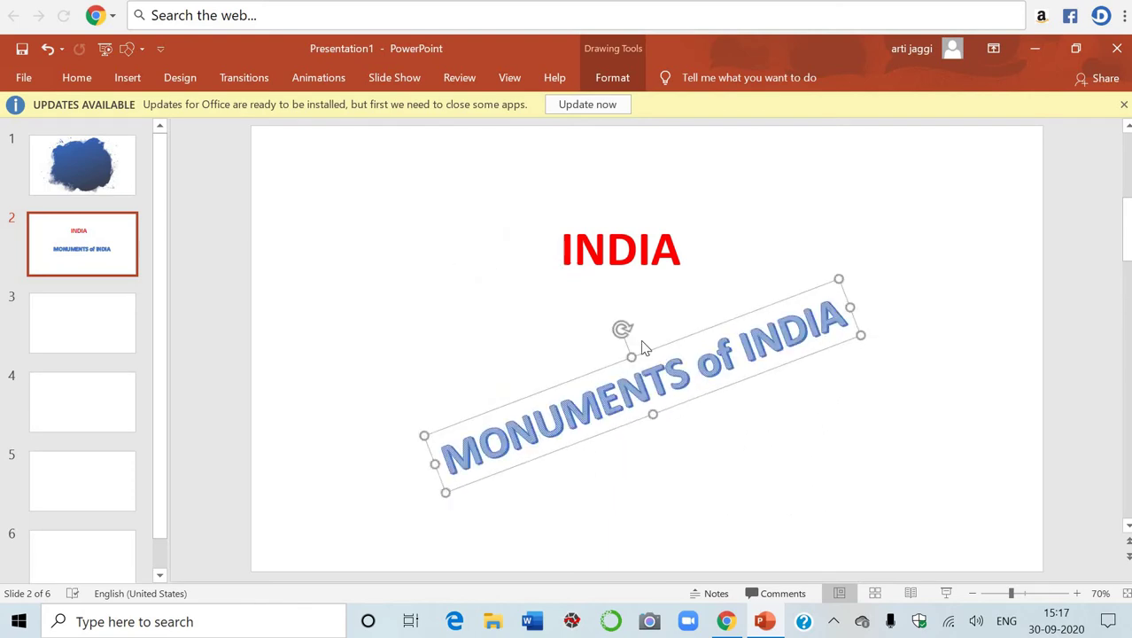
pyautogui.moveTo(646, 354); pyautogui.dragTo(636, 321)
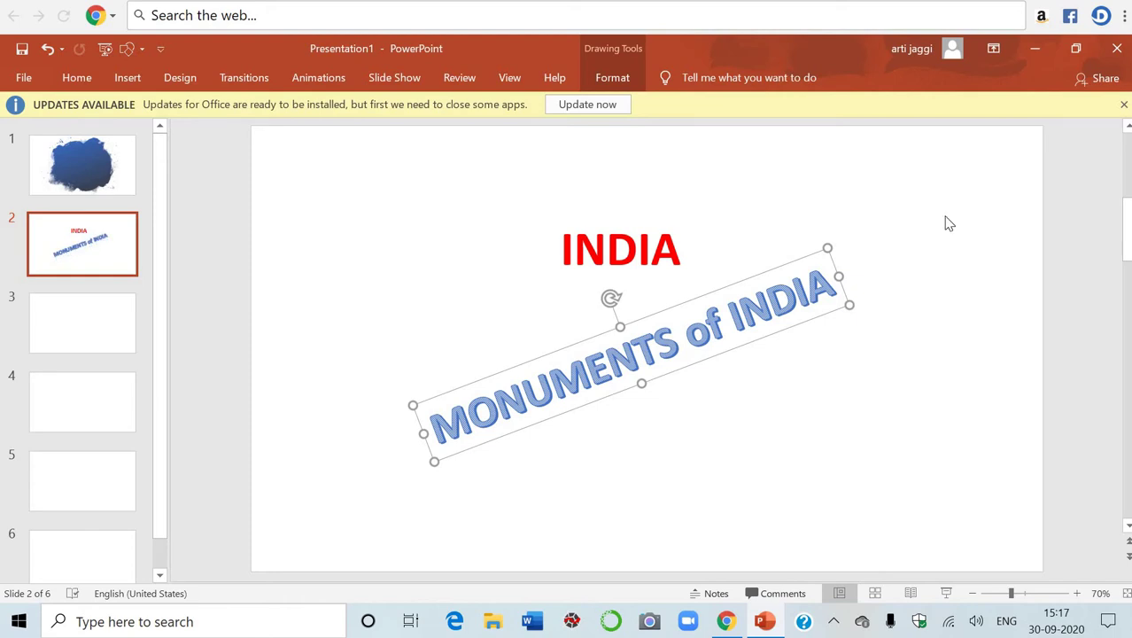
pyautogui.click(948, 223)
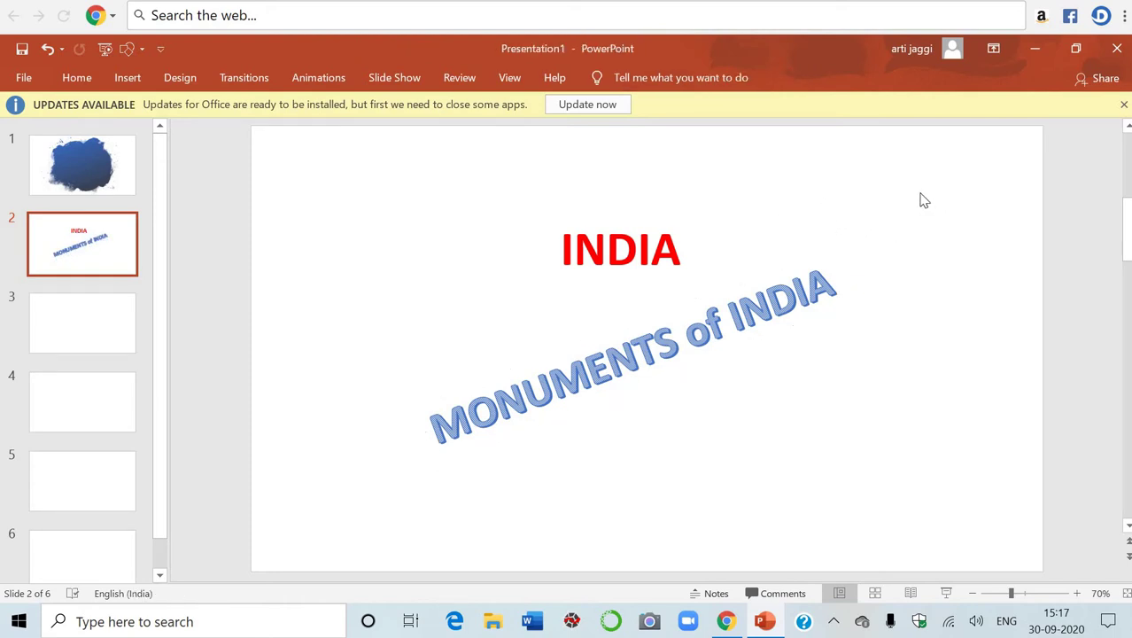
# In Format Background, try an orange fill and then a papyrus texture for slide 2
pyautogui.rightClick(920, 194)
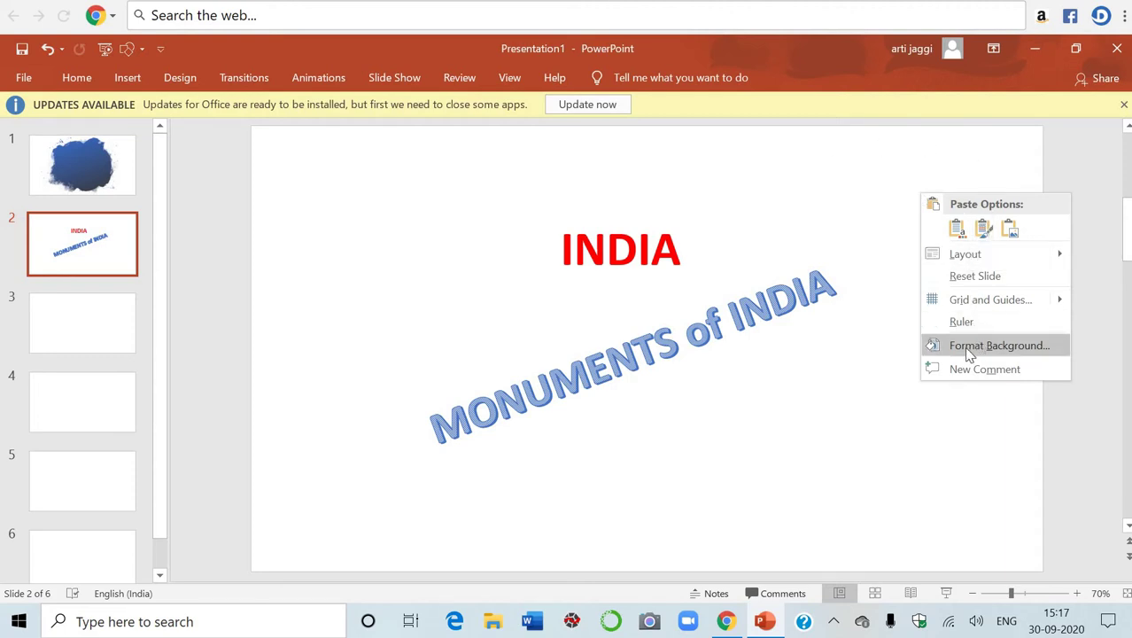
pyautogui.click(1015, 350)
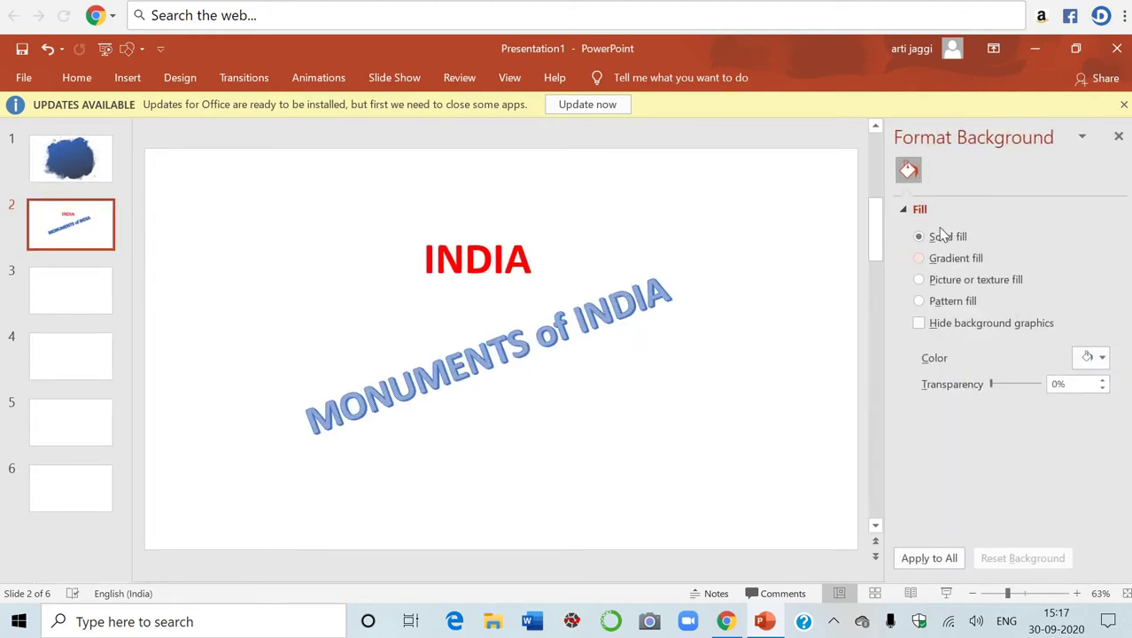
pyautogui.click(1102, 363)
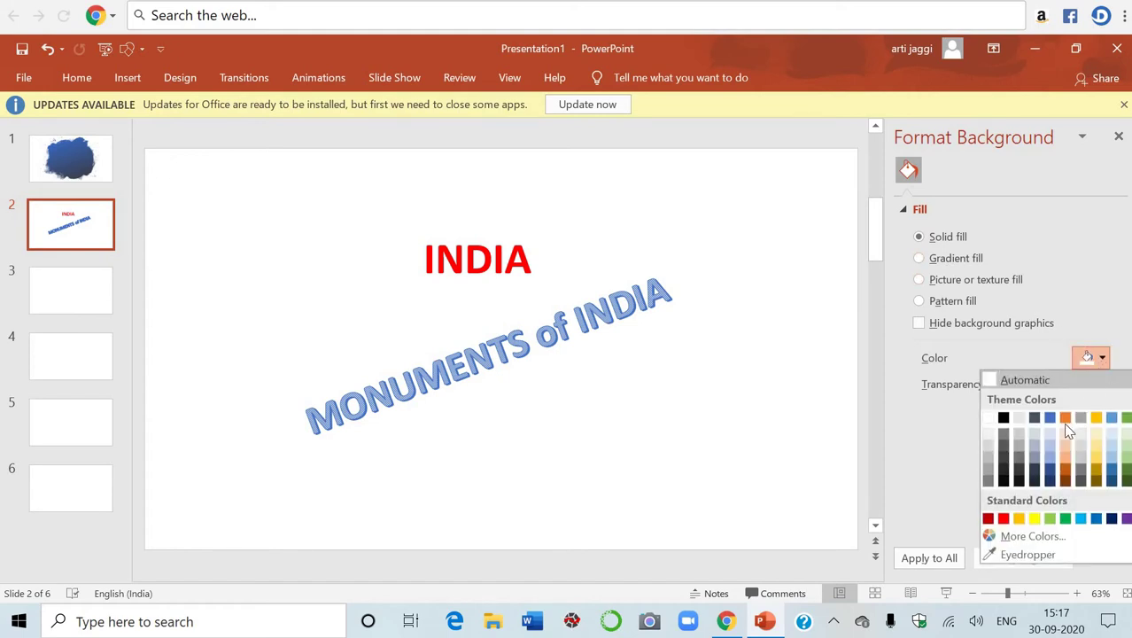
pyautogui.click(1065, 419)
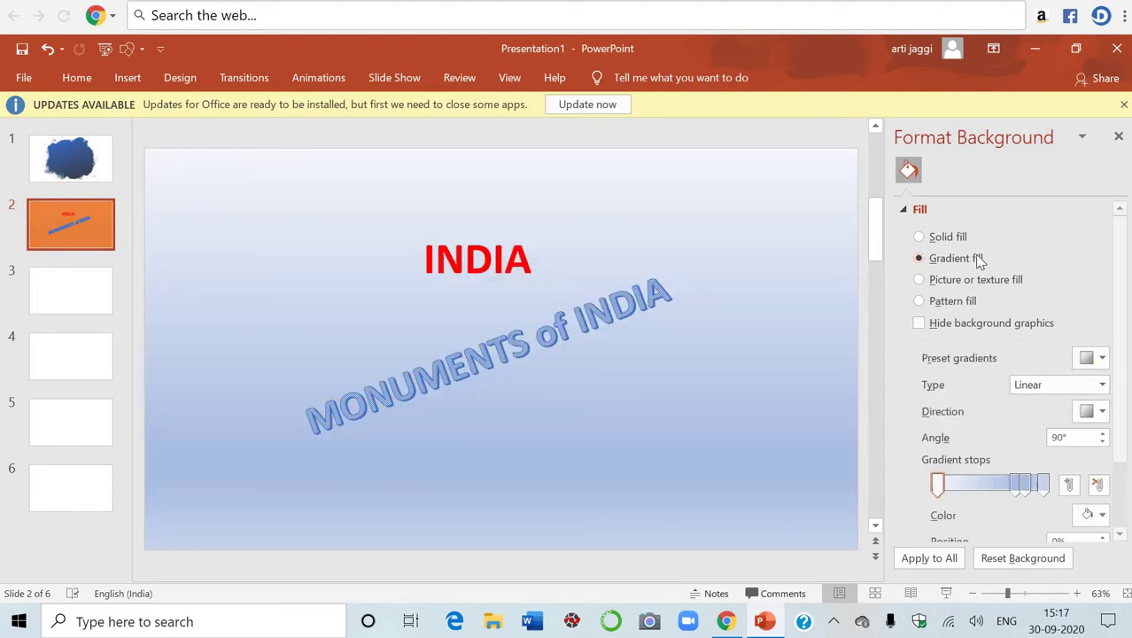
pyautogui.click(920, 280)
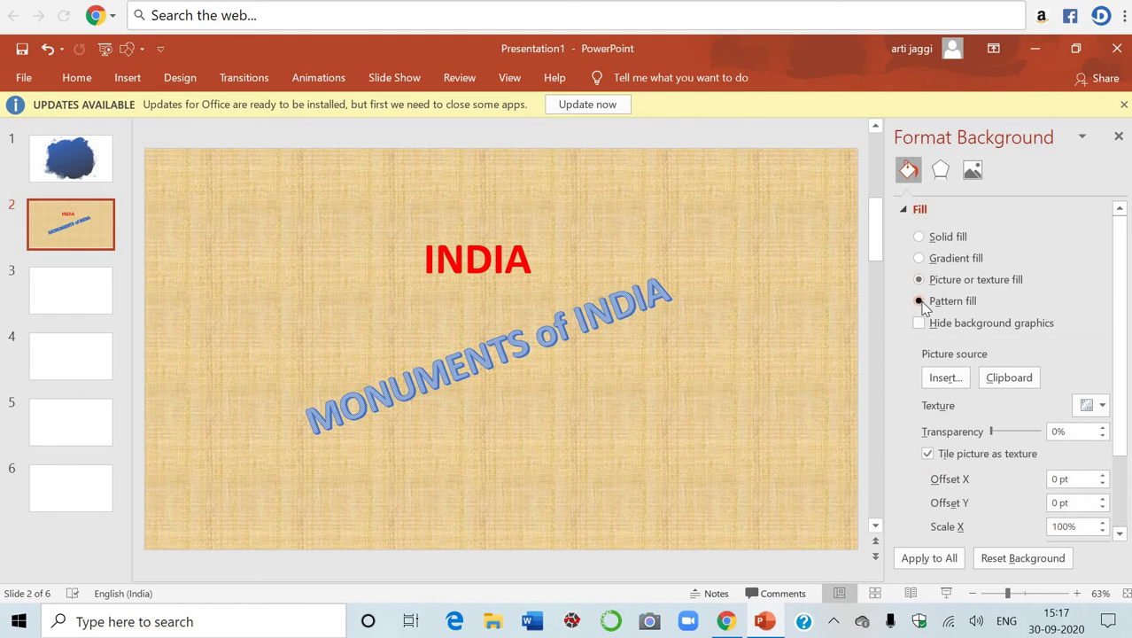
# Switch slide 2's background to a wide upward diagonal pattern fill with yellow foreground
pyautogui.click(920, 301)
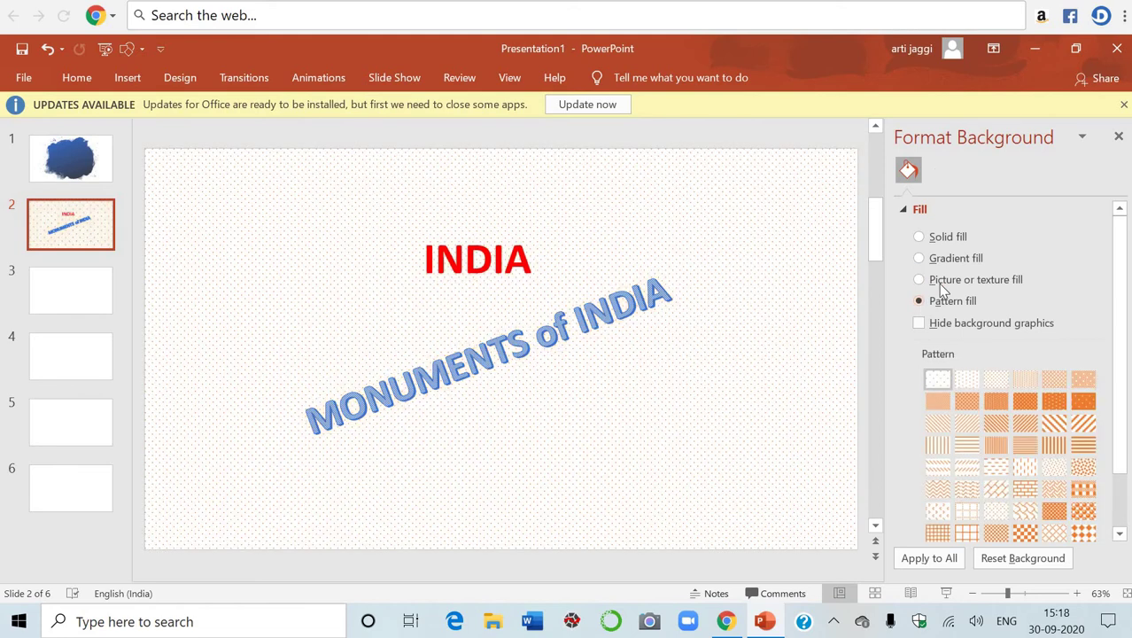
pyautogui.click(1053, 467)
pyautogui.click(1053, 422)
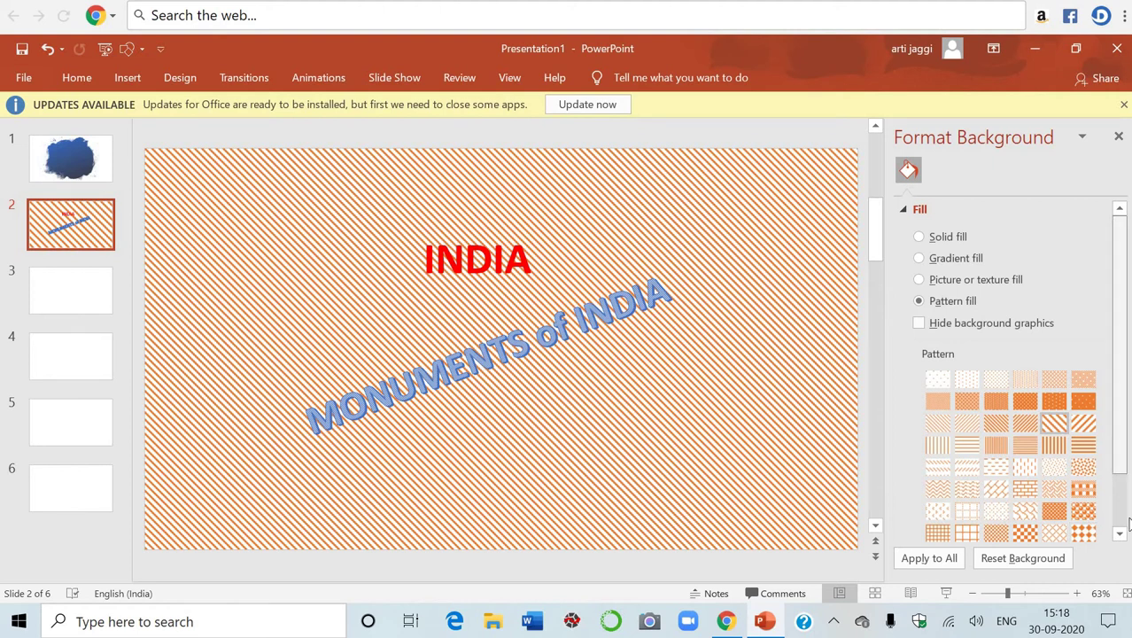
pyautogui.scroll(-1, 1121, 469)
pyautogui.click(1101, 495)
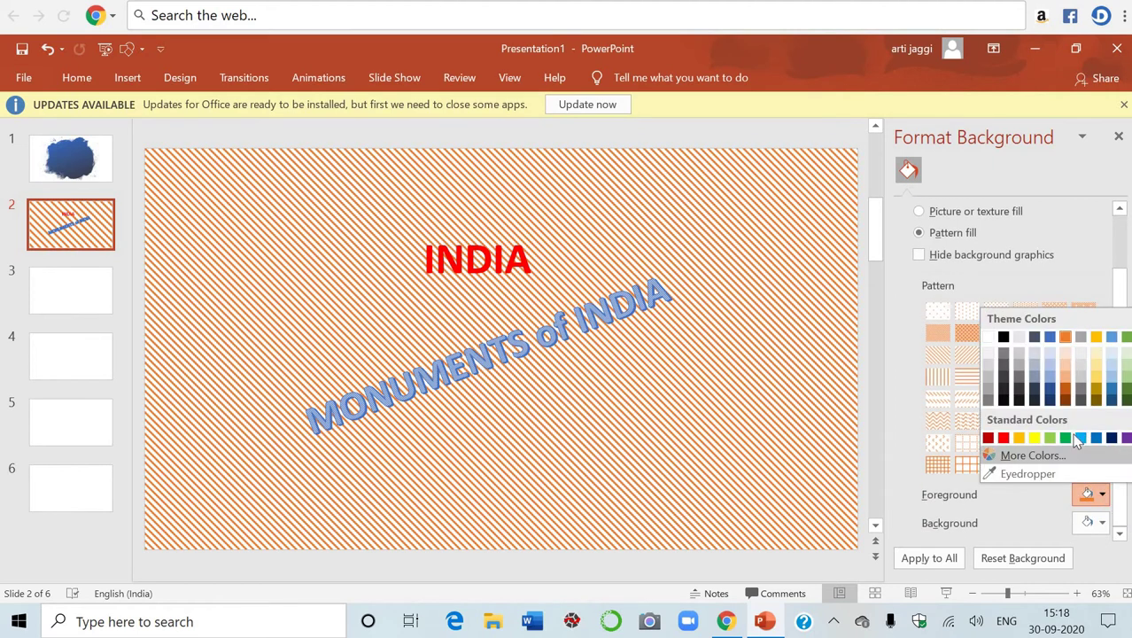
pyautogui.click(1034, 437)
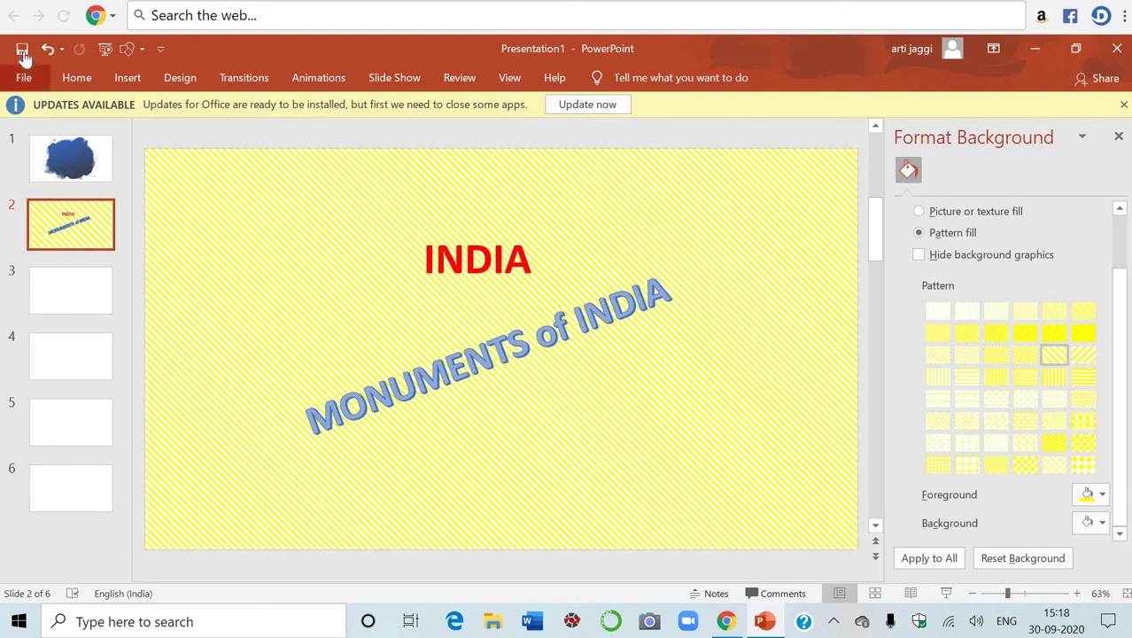
# Select slide 3, open Video on My PC, then cancel the Insert Video dialog
pyautogui.click(89, 292)
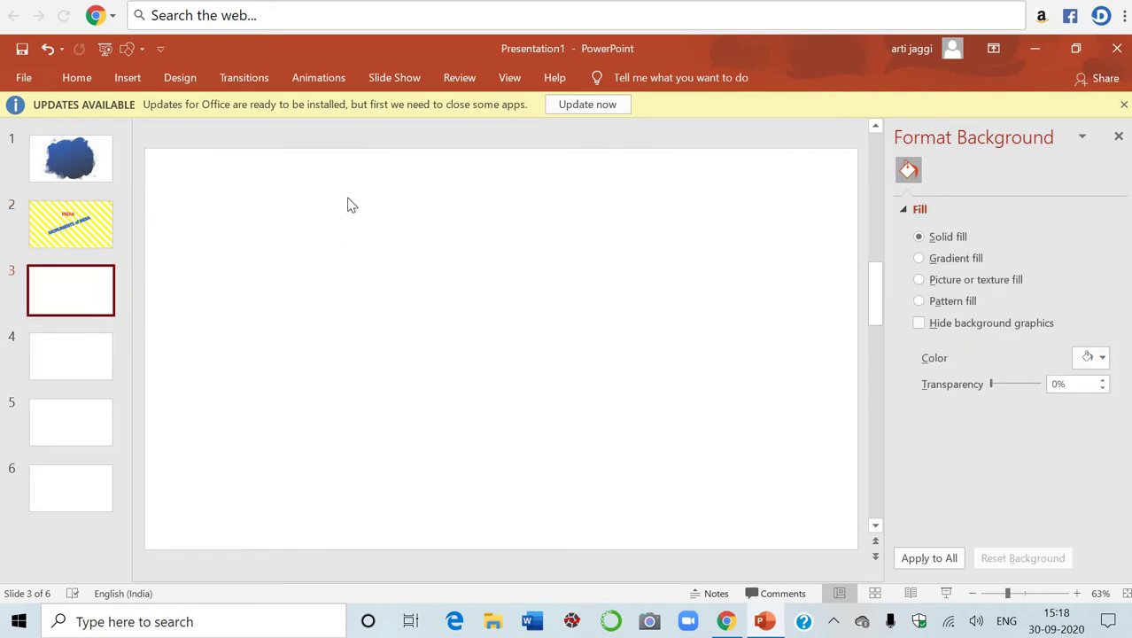
pyautogui.click(127, 78)
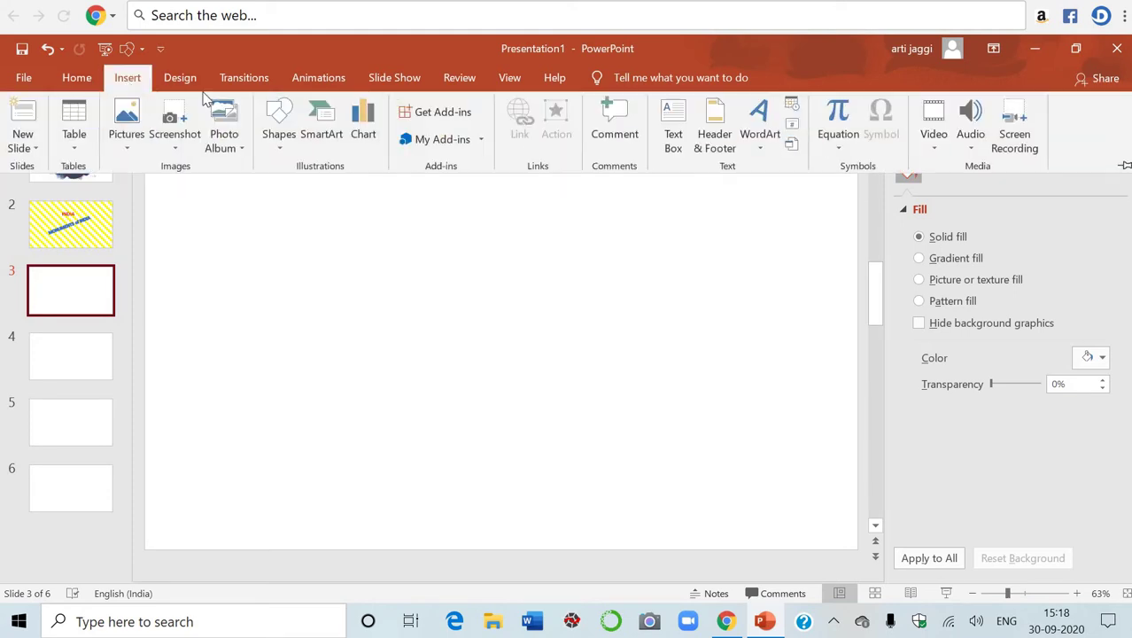
pyautogui.click(939, 124)
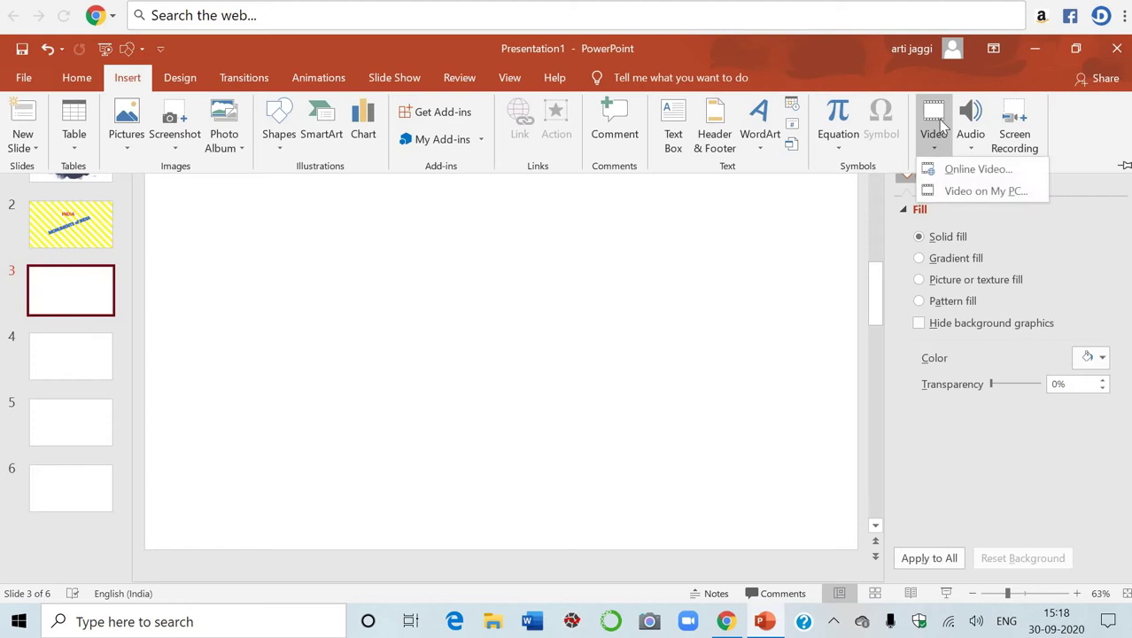
pyautogui.click(953, 193)
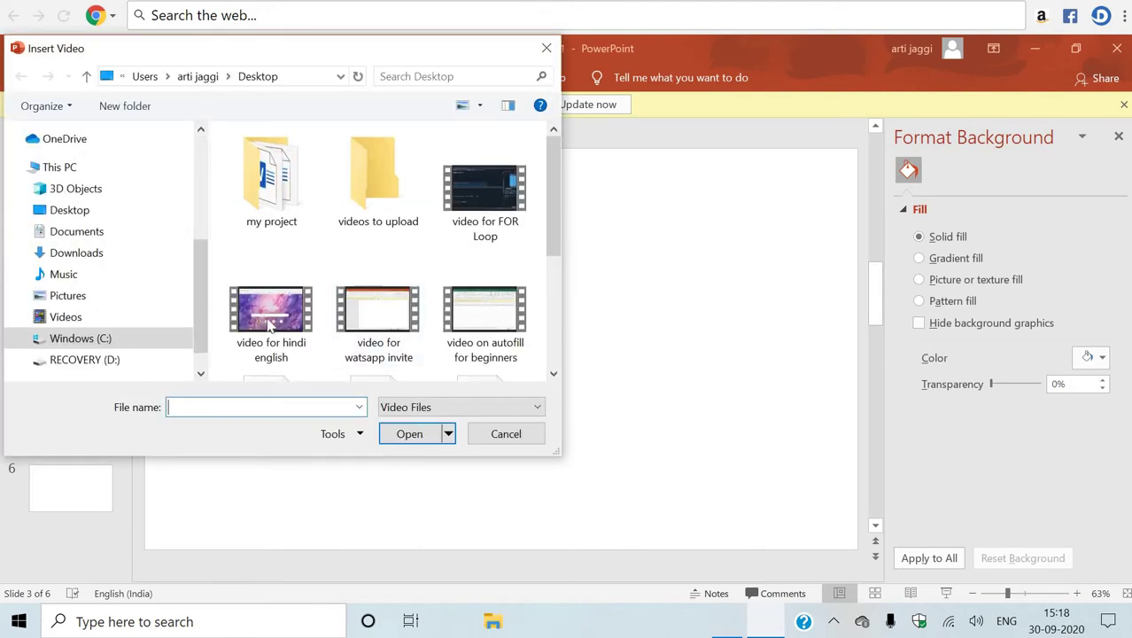
pyautogui.click(506, 436)
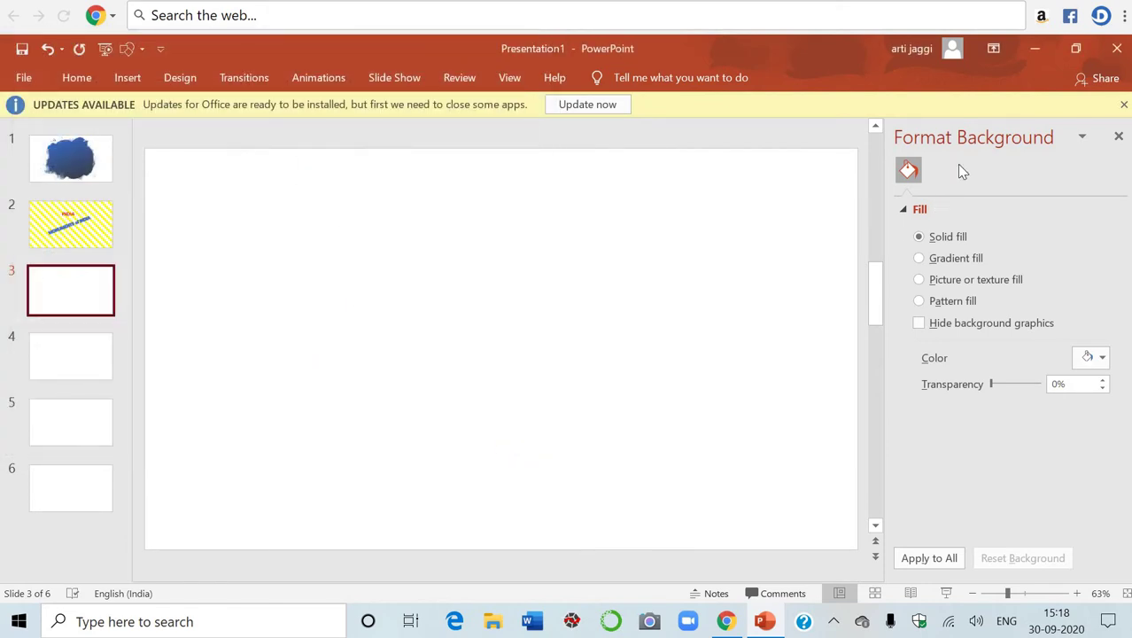
# Record a roughly 6-second sound clip with Record Audio and insert it on slide 3
pyautogui.click(130, 79)
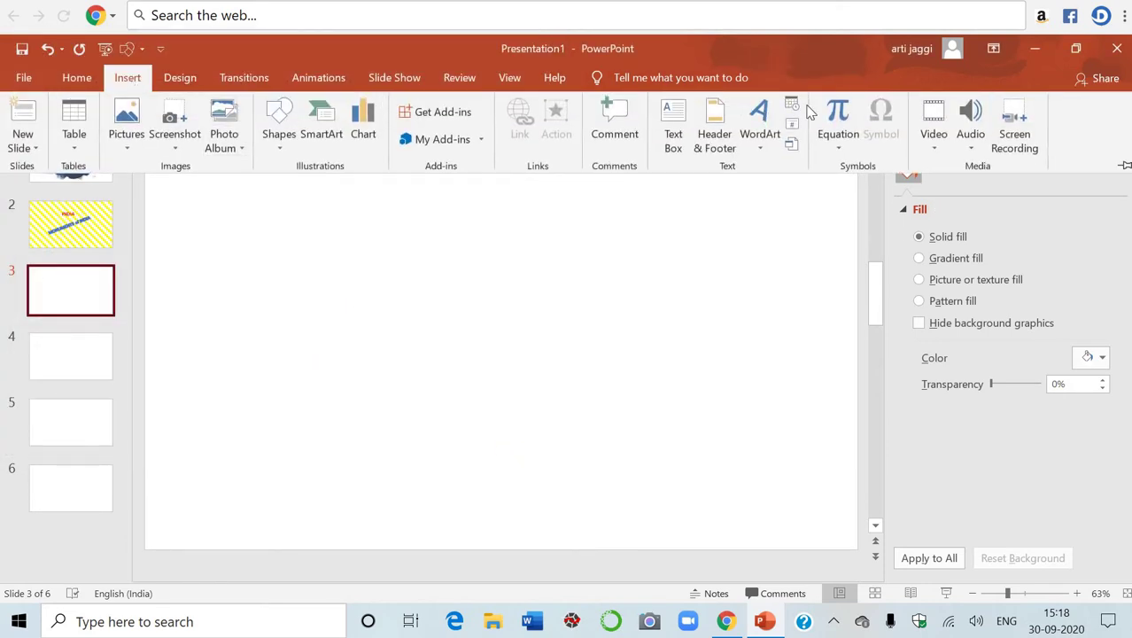
pyautogui.click(970, 119)
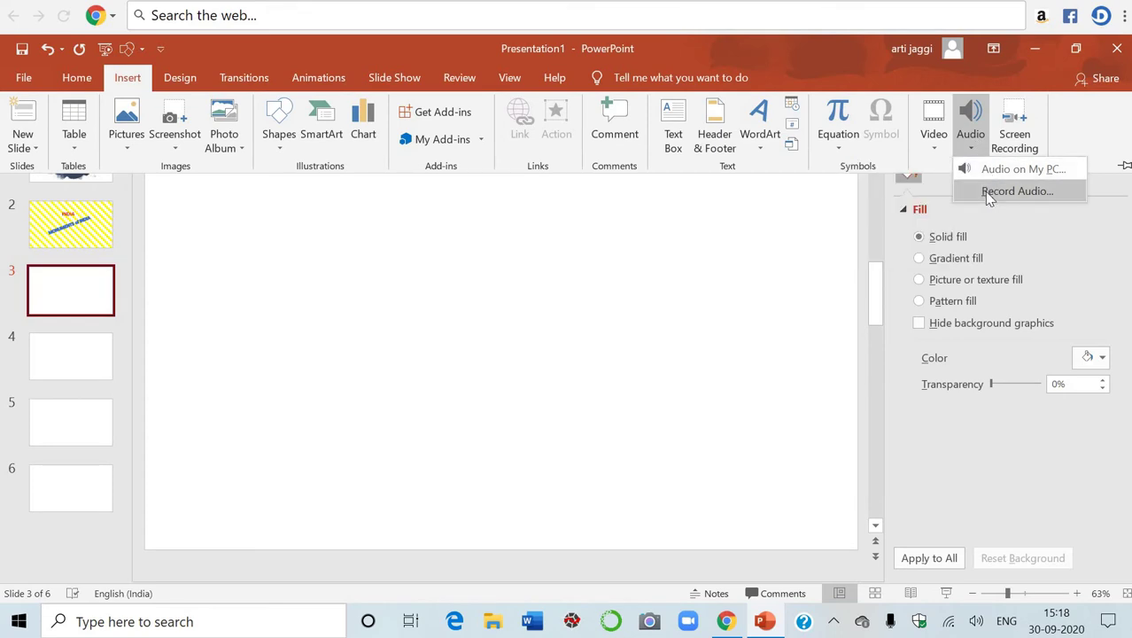
pyautogui.click(987, 192)
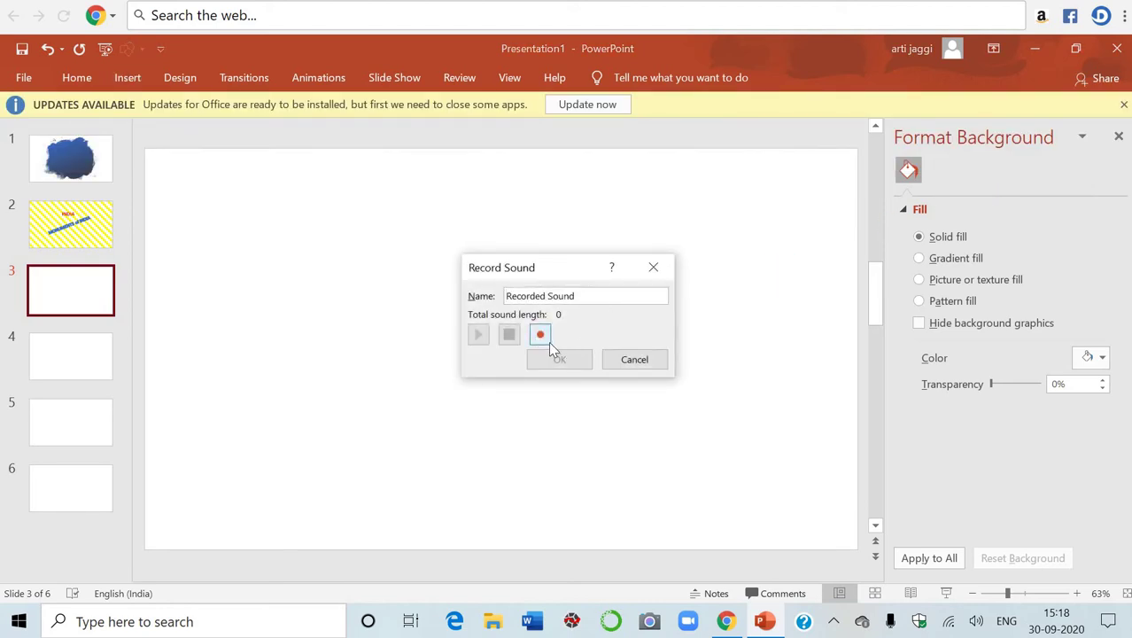
pyautogui.click(540, 336)
pyautogui.click(509, 335)
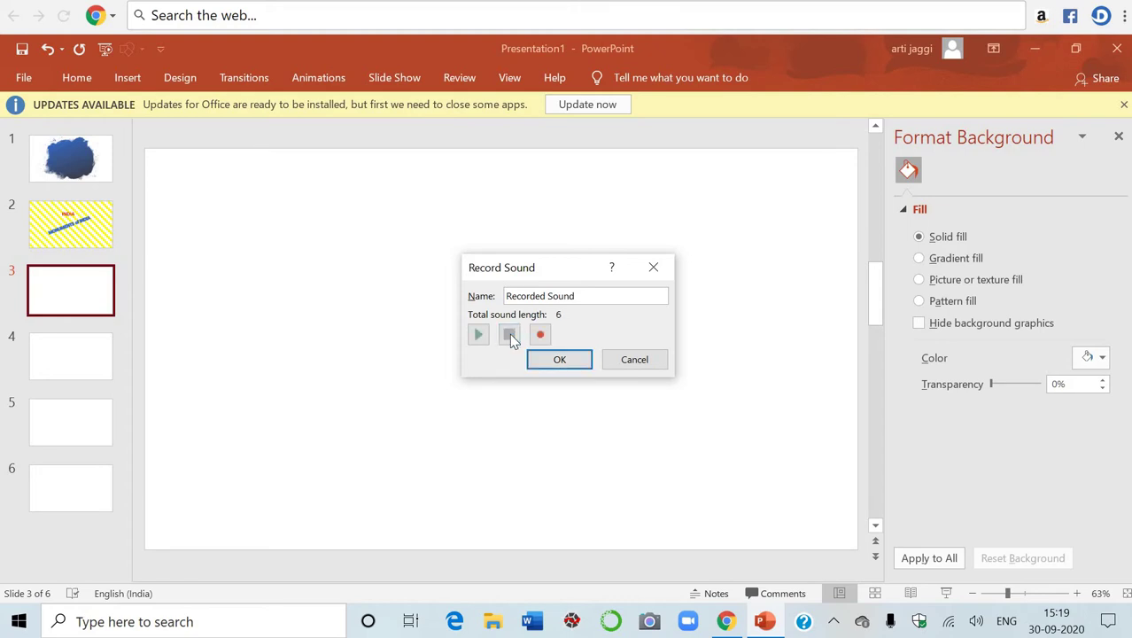
pyautogui.click(559, 360)
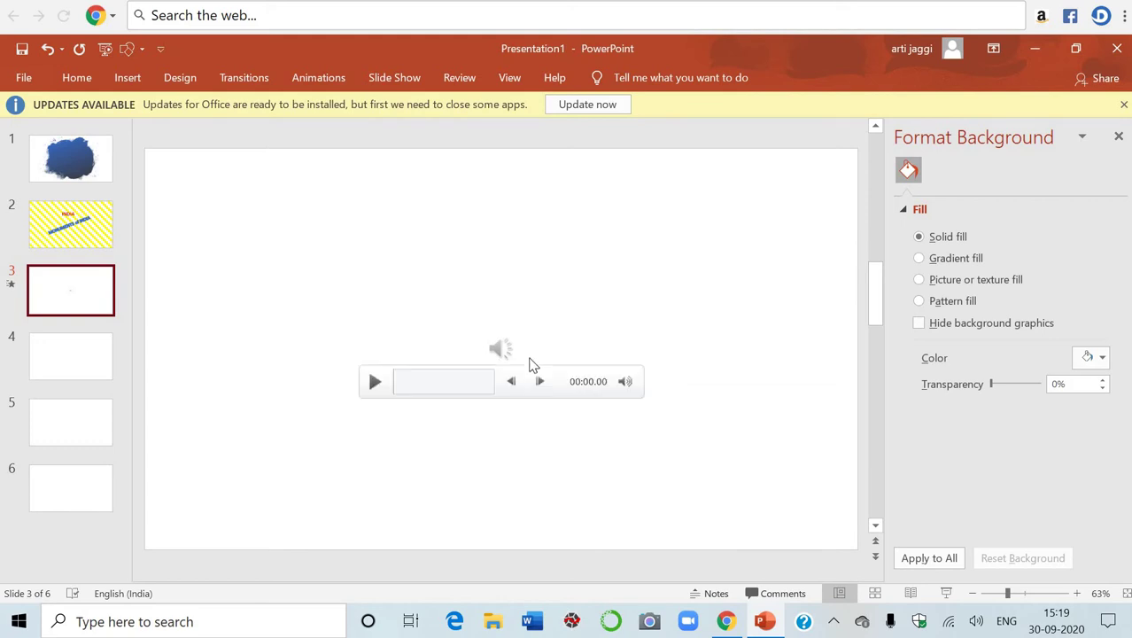
# Play back the recorded sound clip on slide 3
pyautogui.moveTo(529, 362)
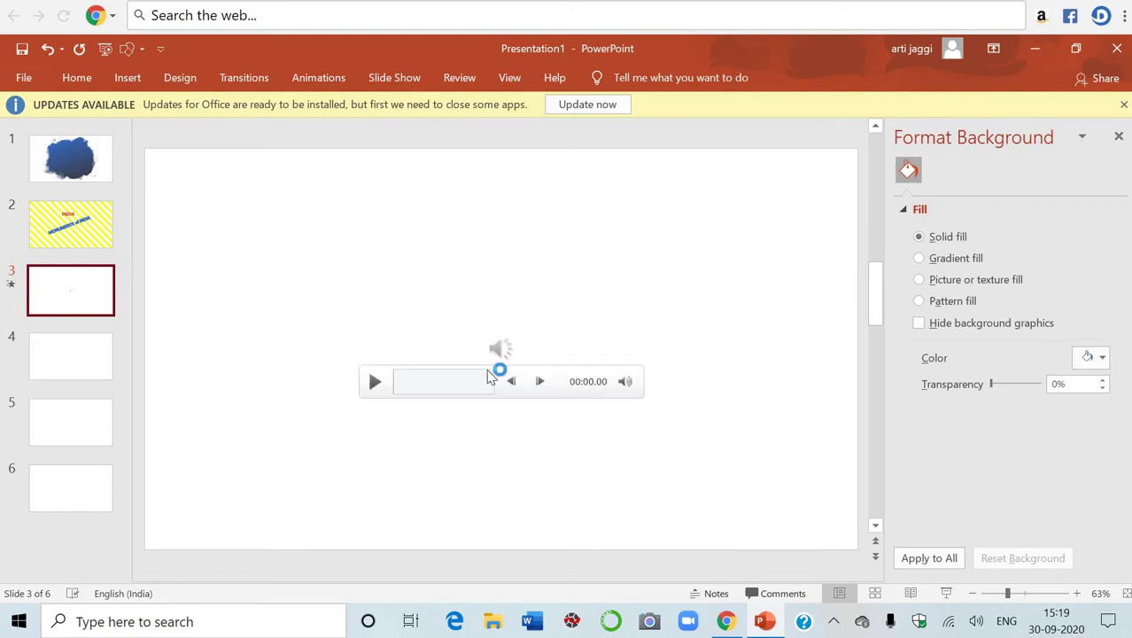
pyautogui.click(375, 388)
pyautogui.click(375, 388)
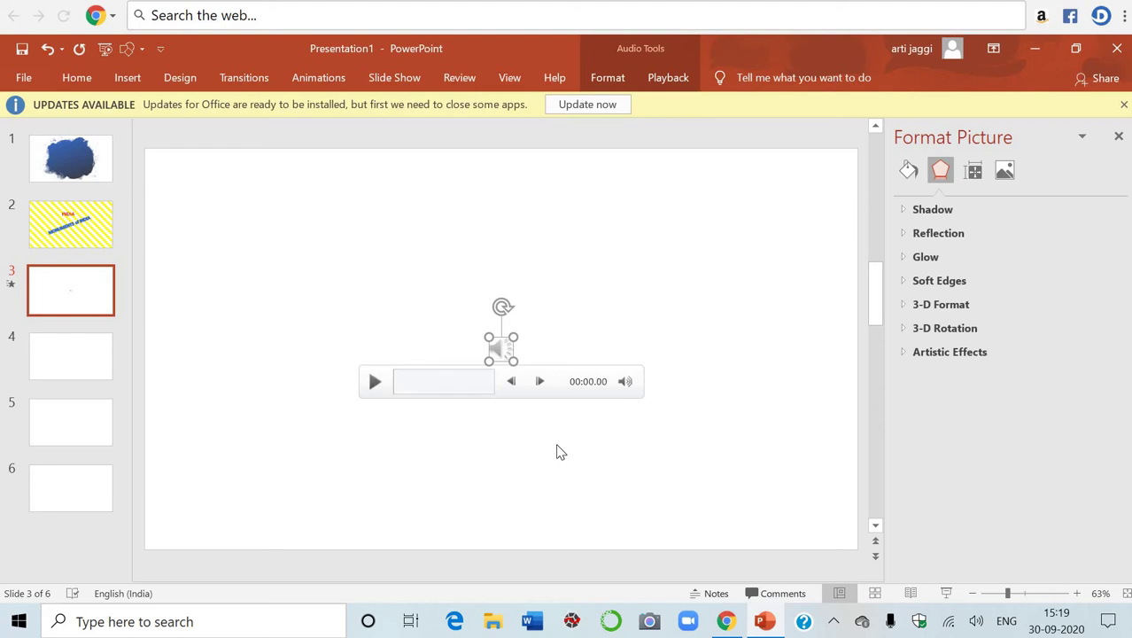
# Select the slide 3 sound clip and turn on Hide During Show in its Playback settings
pyautogui.click(584, 352)
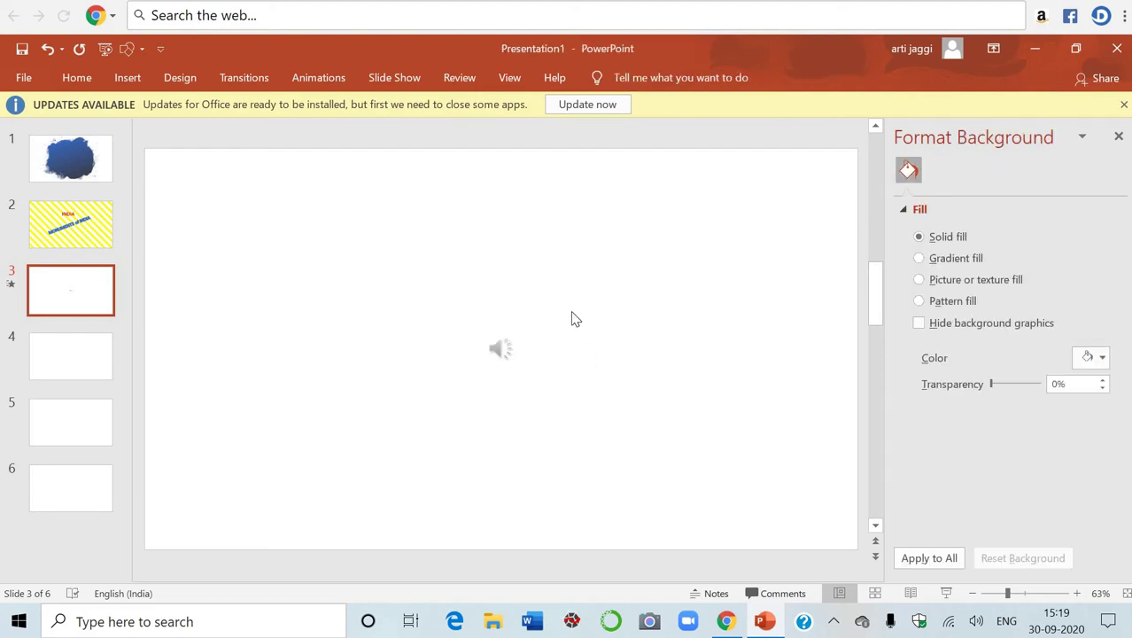
pyautogui.click(501, 347)
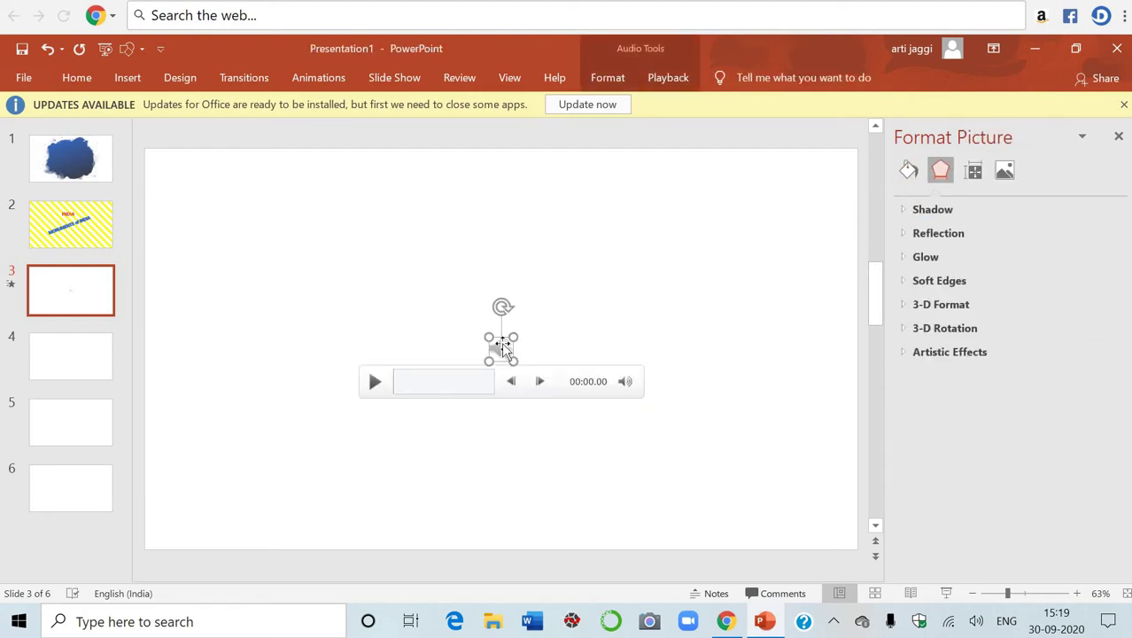
pyautogui.click(676, 79)
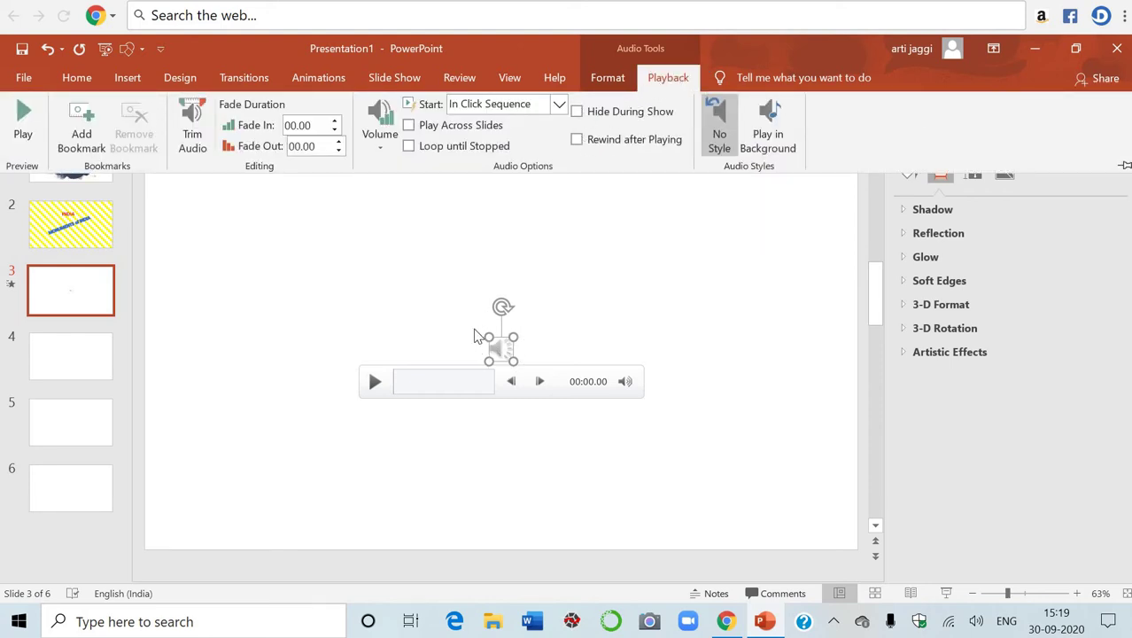
pyautogui.click(580, 115)
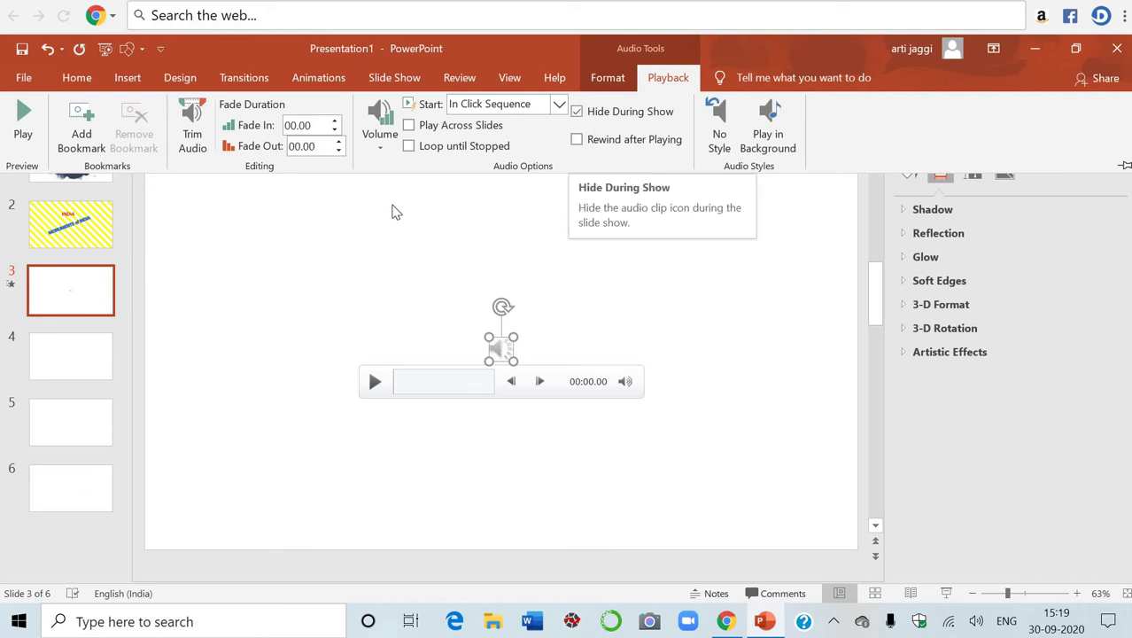
pyautogui.click(471, 228)
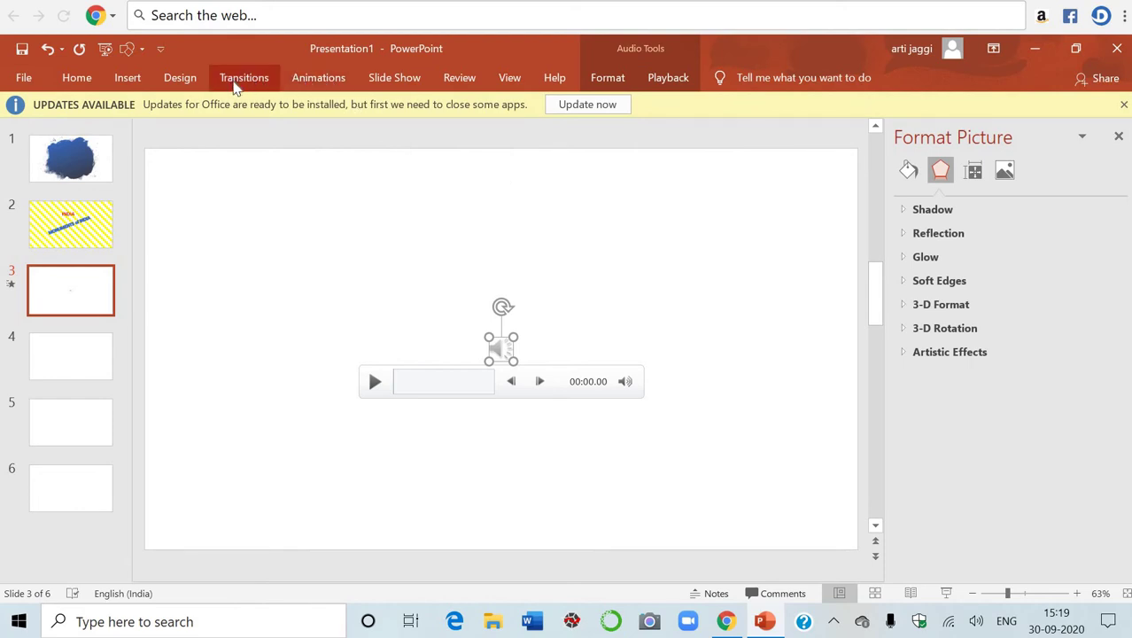
# Try the Shape transition on slide 3, then remove it again
pyautogui.click(239, 79)
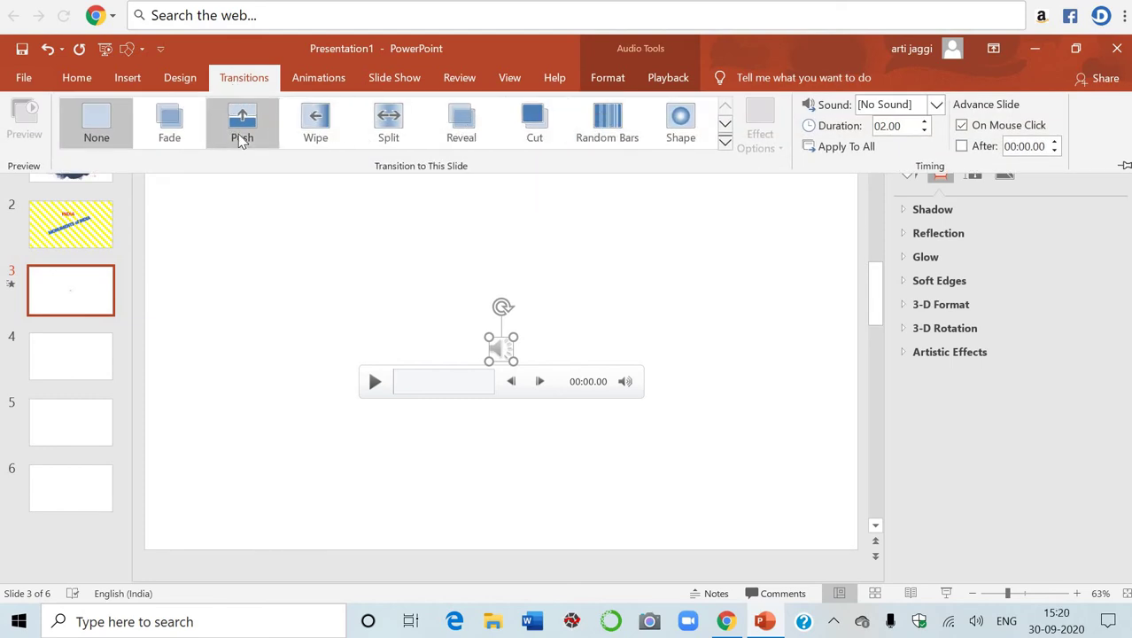
pyautogui.click(671, 133)
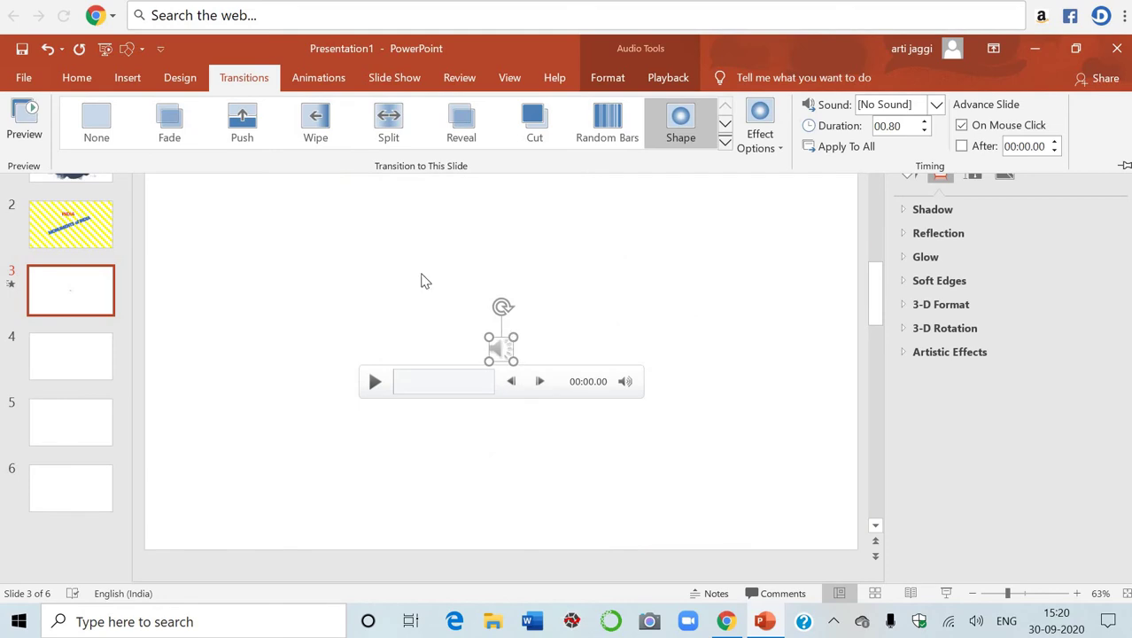
pyautogui.click(99, 140)
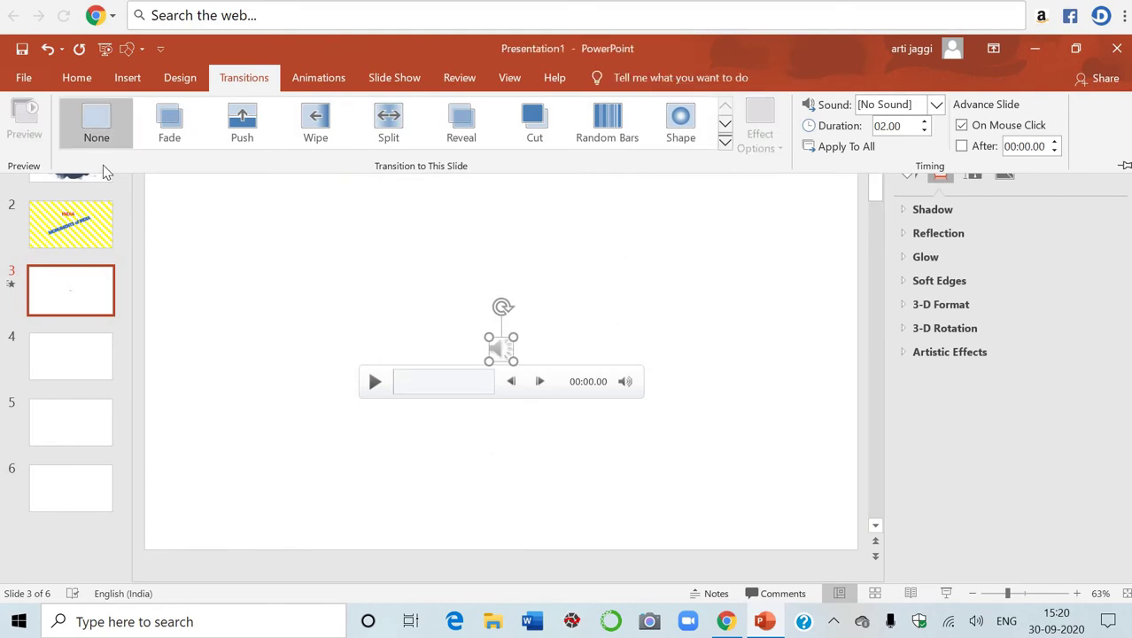
# Give slide 1 the Random Bars transition
pyautogui.click(95, 176)
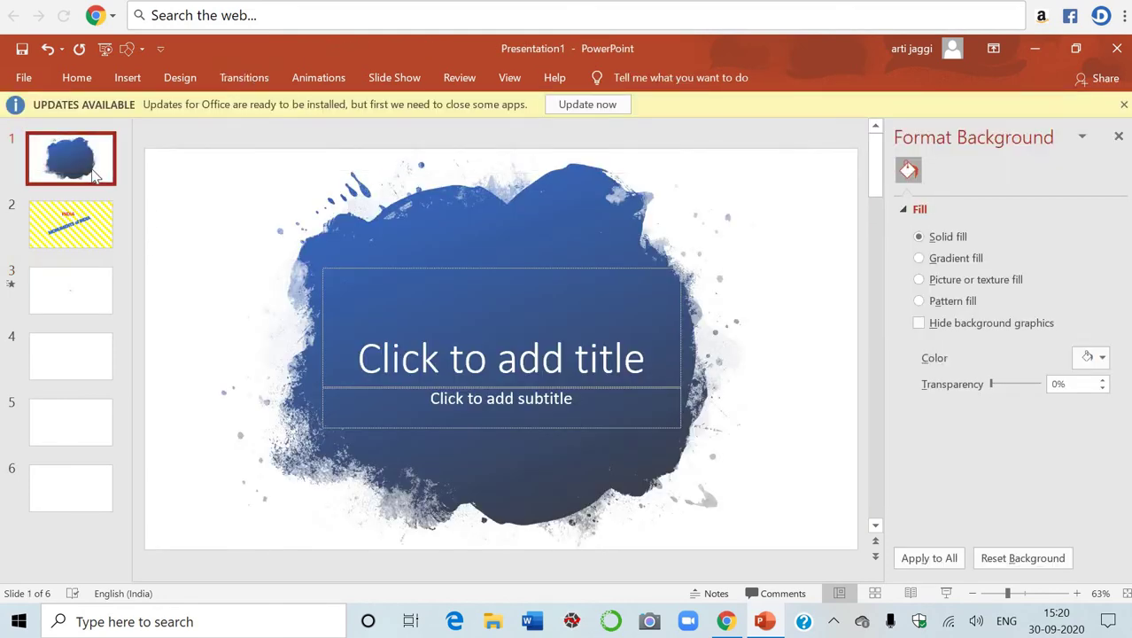
pyautogui.click(248, 78)
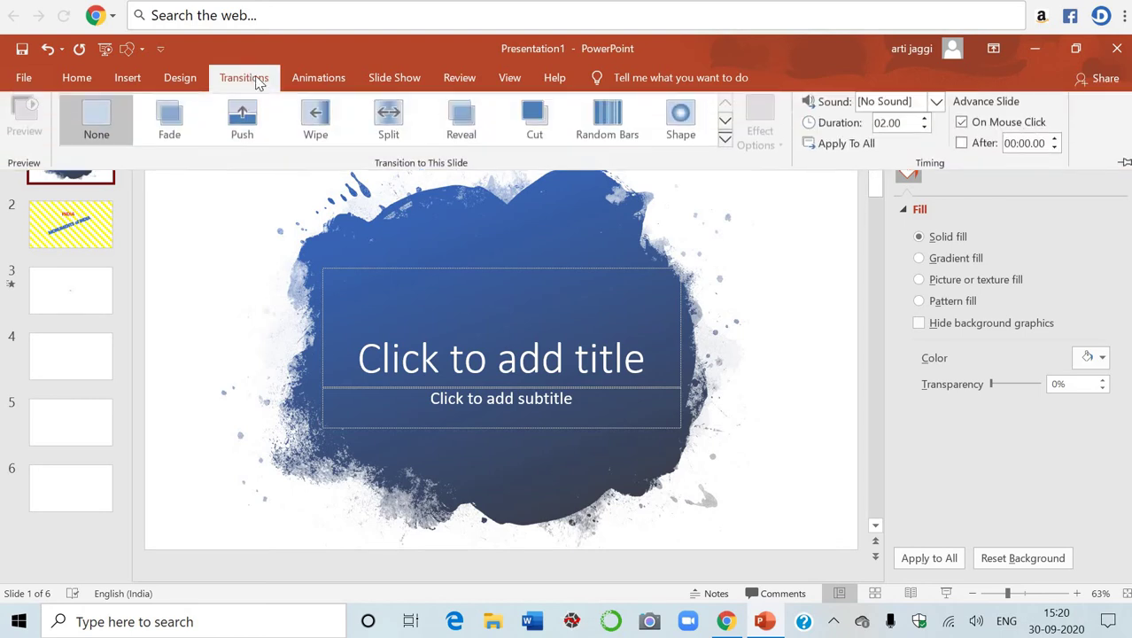
pyautogui.click(611, 126)
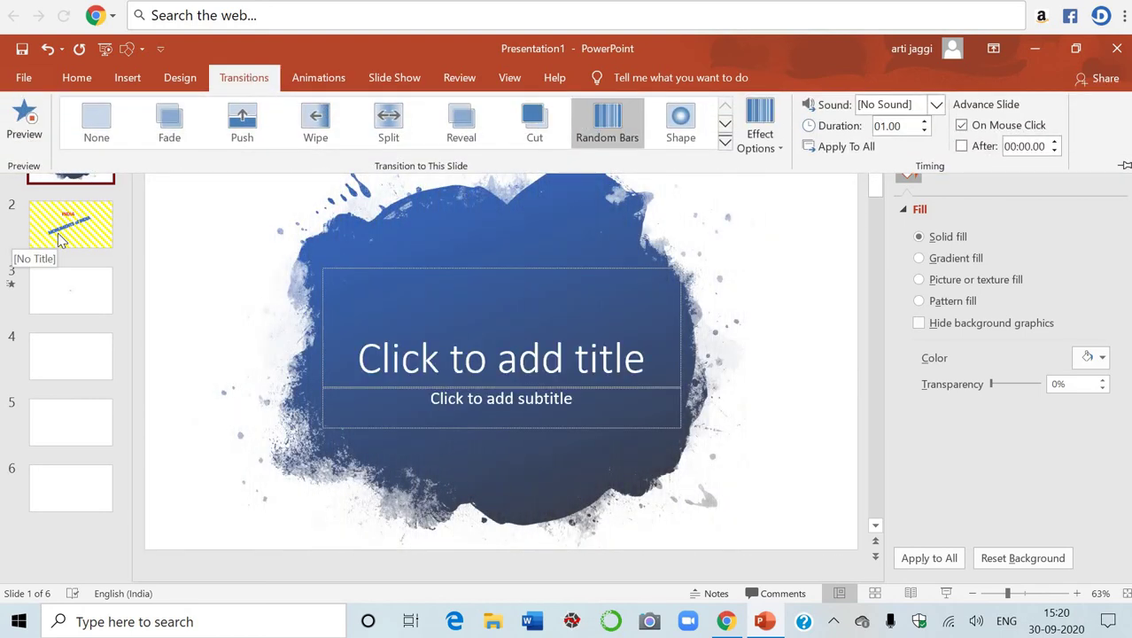
pyautogui.click(60, 241)
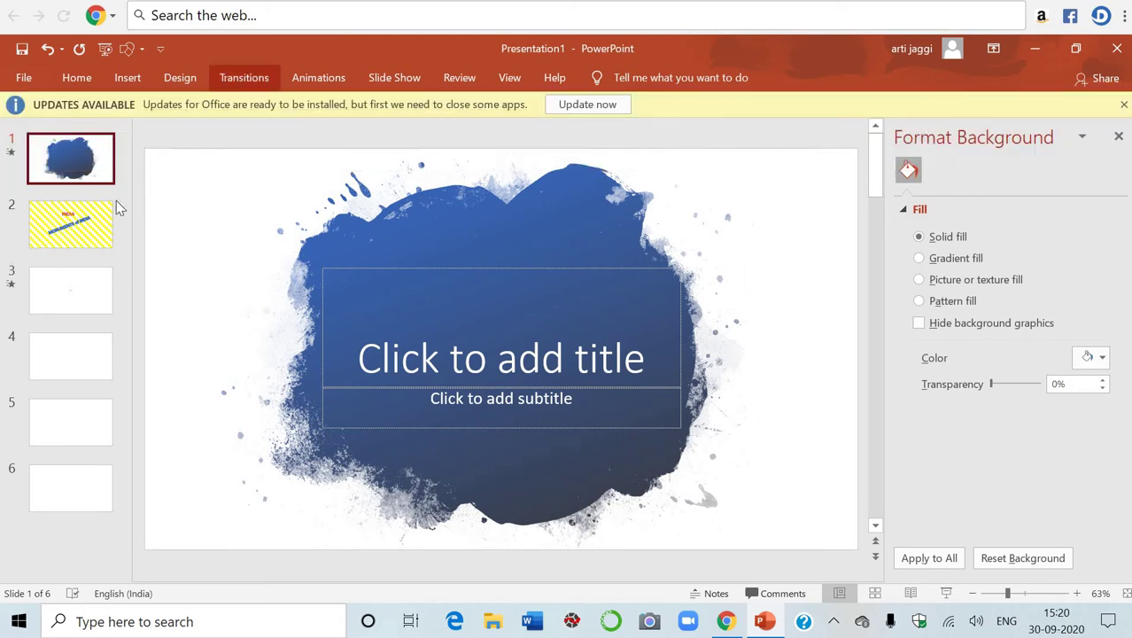
# Give slide 2 the Cut transition, then return to slide 3
pyautogui.click(102, 219)
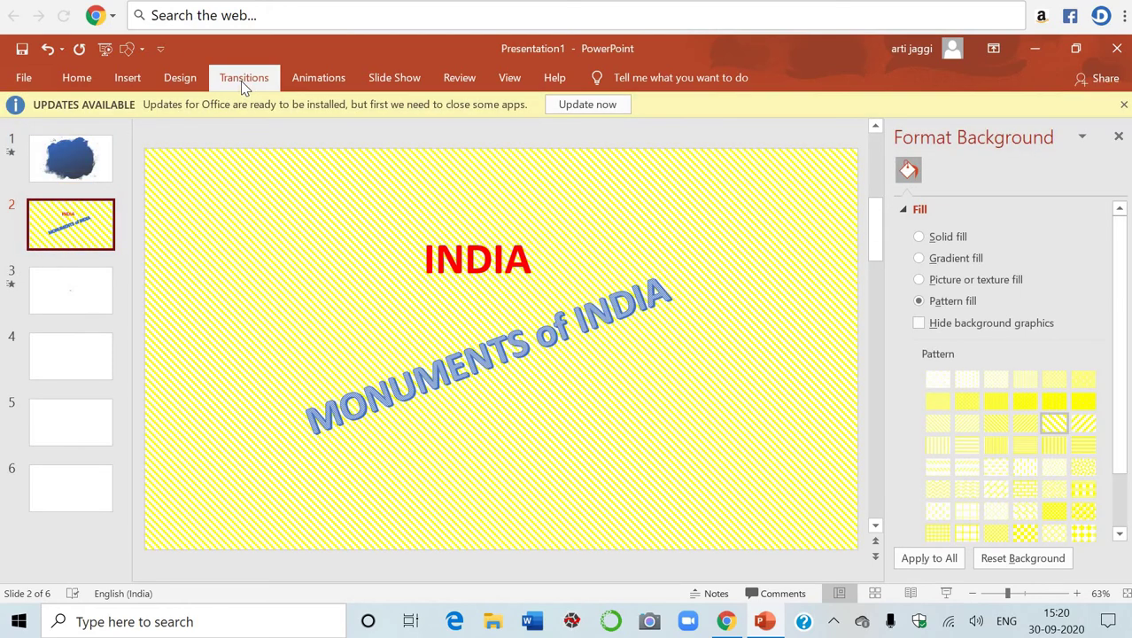
pyautogui.click(244, 79)
pyautogui.click(534, 118)
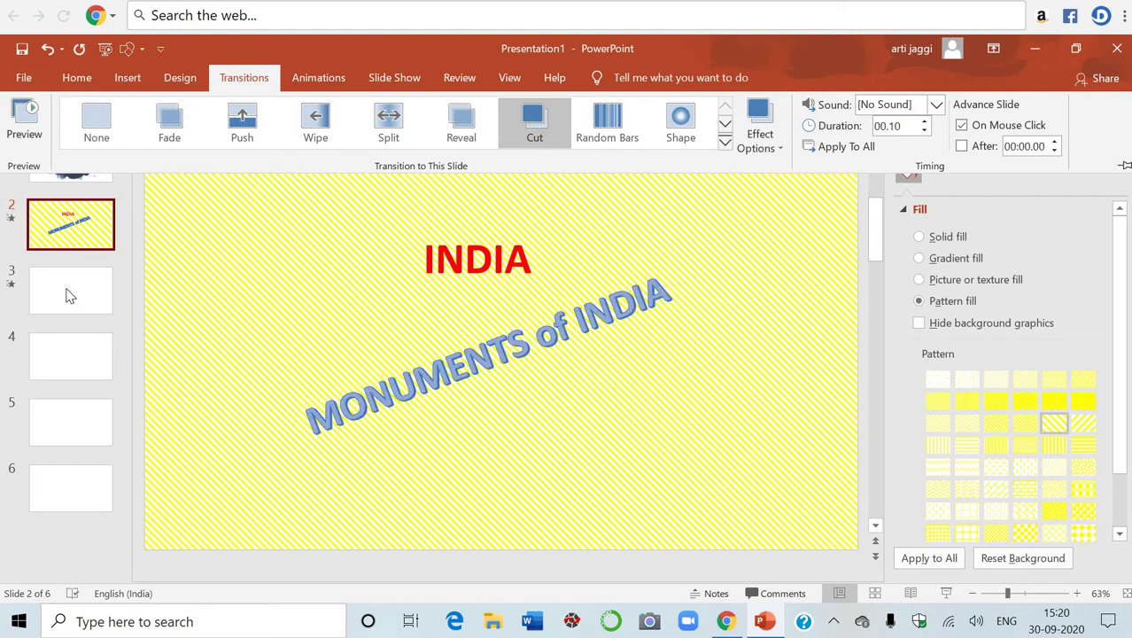
pyautogui.click(70, 295)
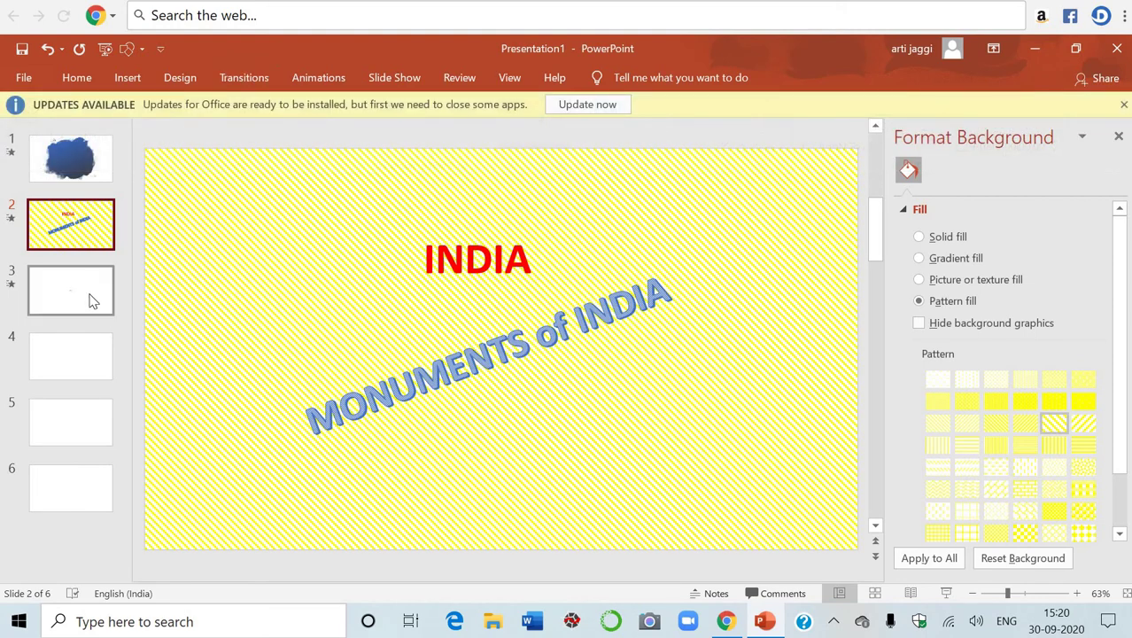
pyautogui.click(93, 301)
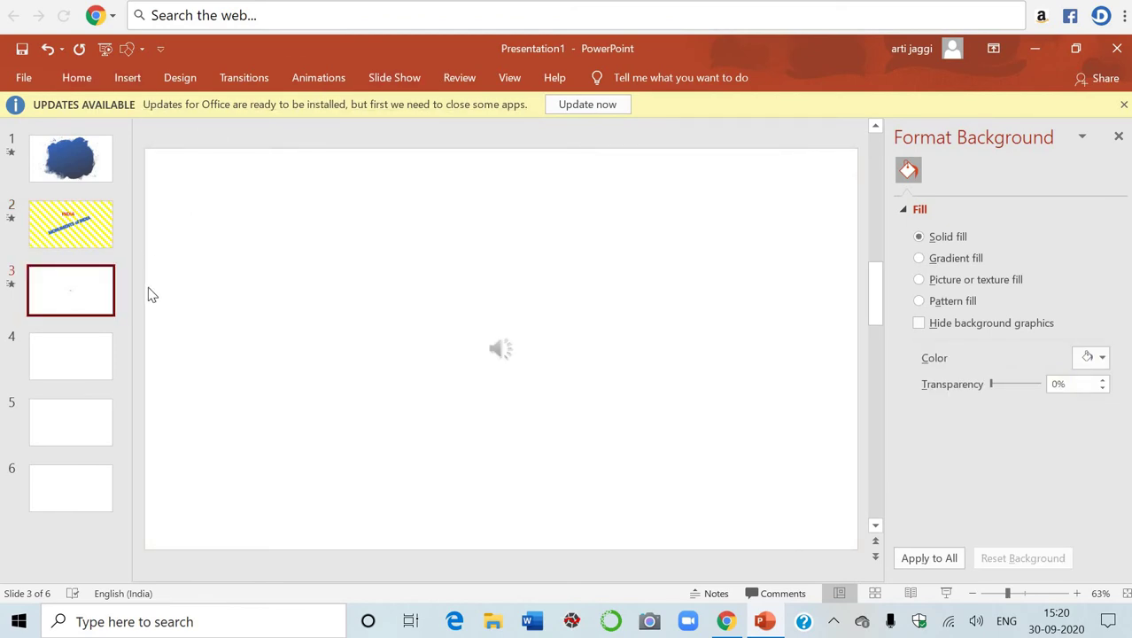
# Delete the two extra blank slides after slide 3, then reselect slide 3
pyautogui.rightClick(73, 370)
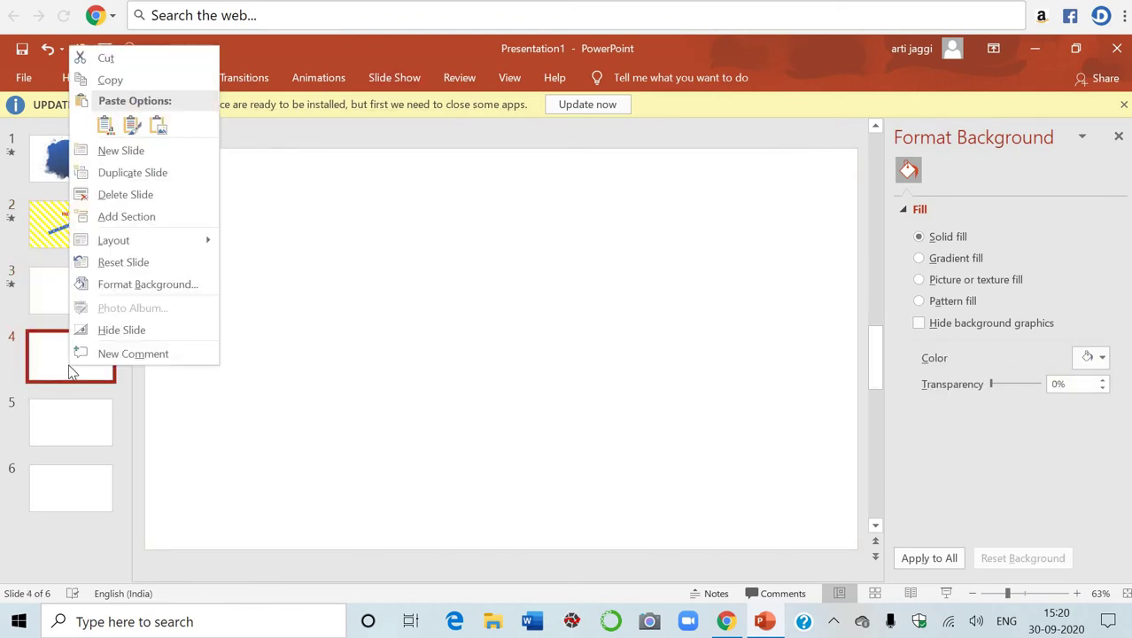
pyautogui.click(156, 196)
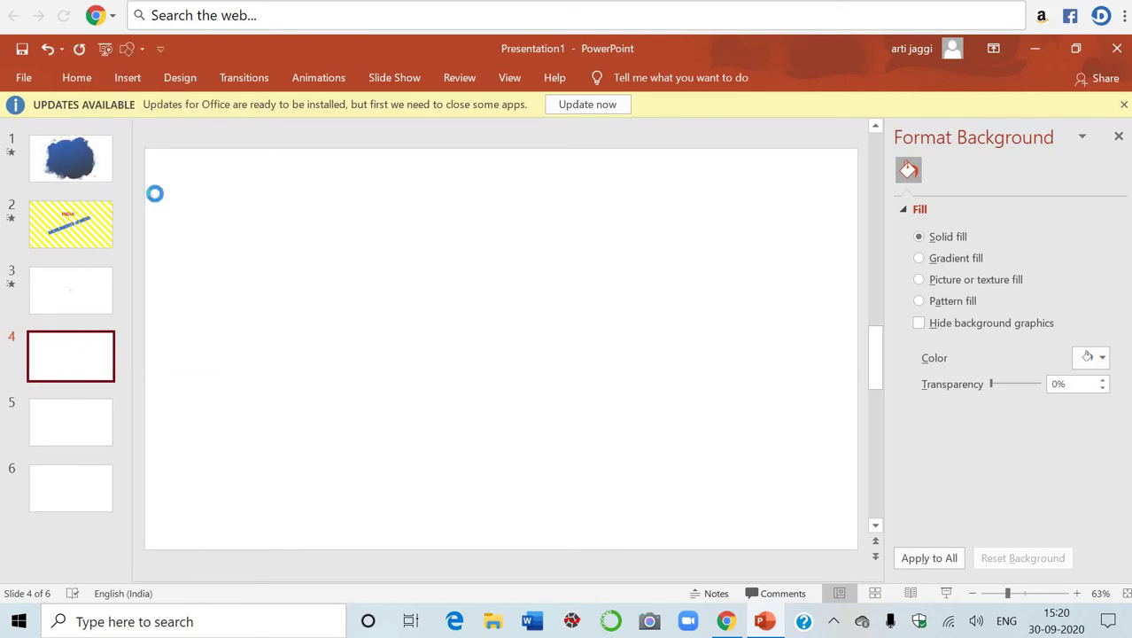
pyautogui.rightClick(76, 372)
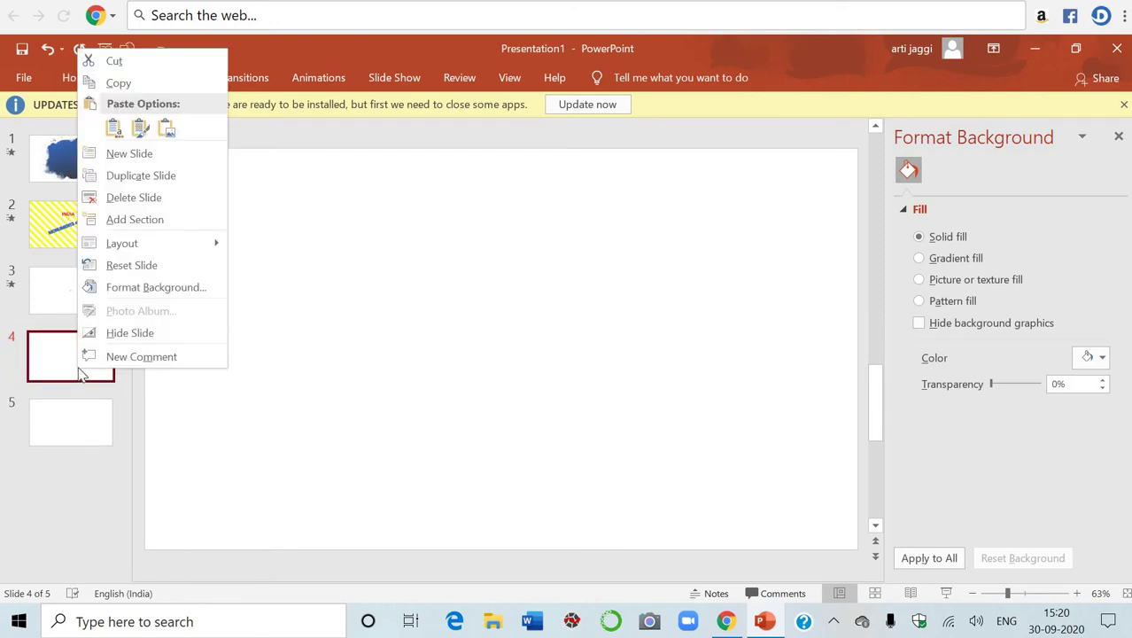
pyautogui.click(164, 196)
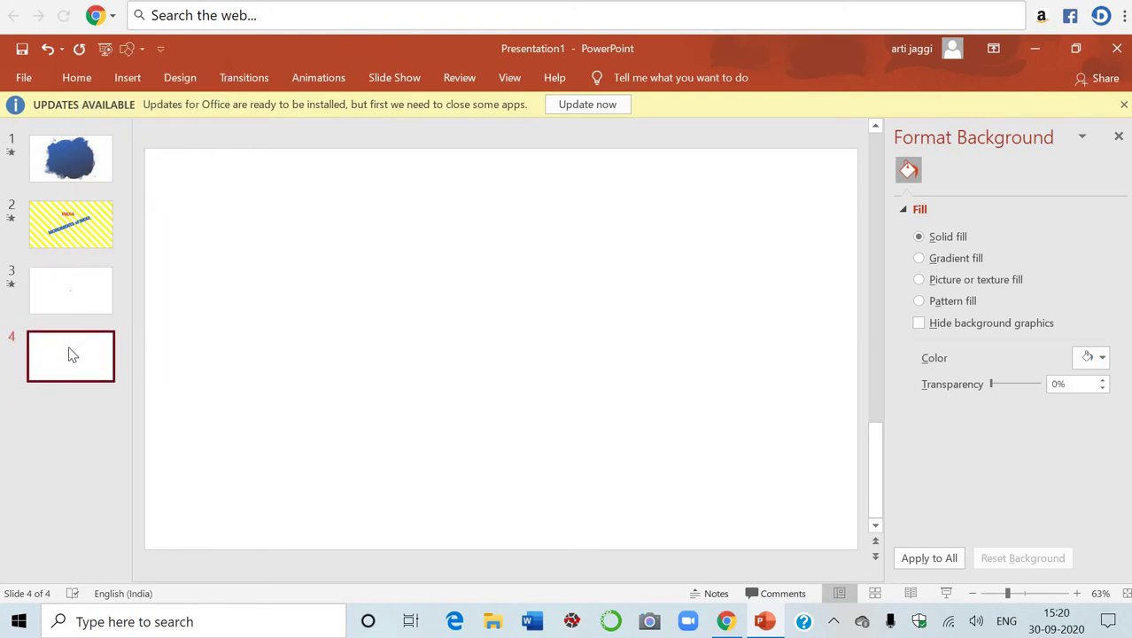
pyautogui.click(94, 301)
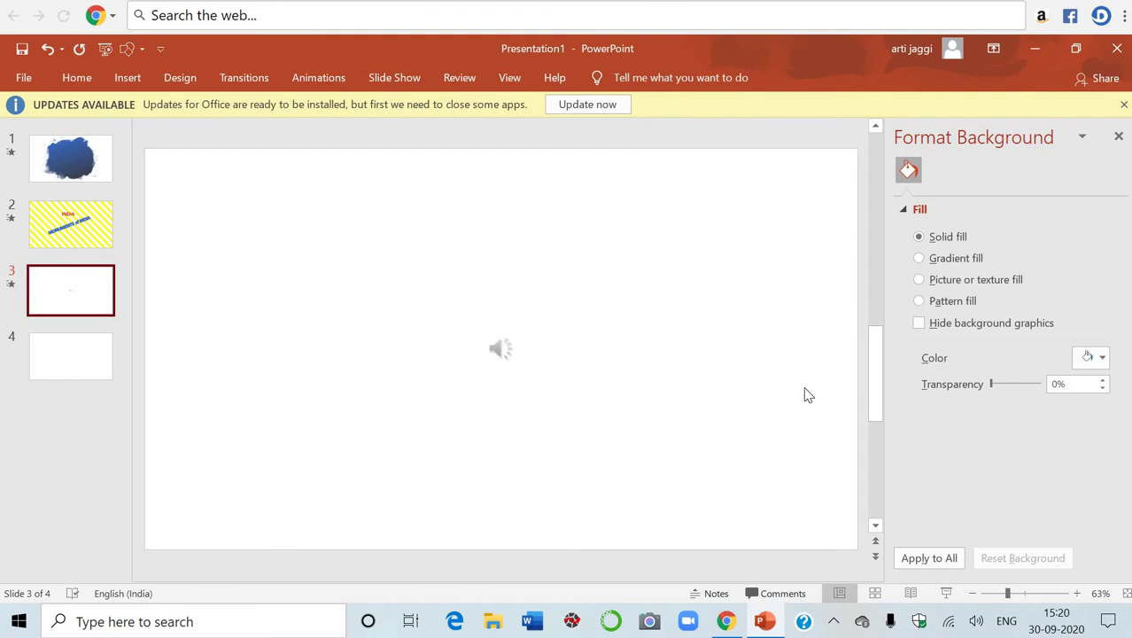
# Copy the Taj Mahal photo from the 'monuments of india' Google Images results in Chrome
pyautogui.click(737, 630)
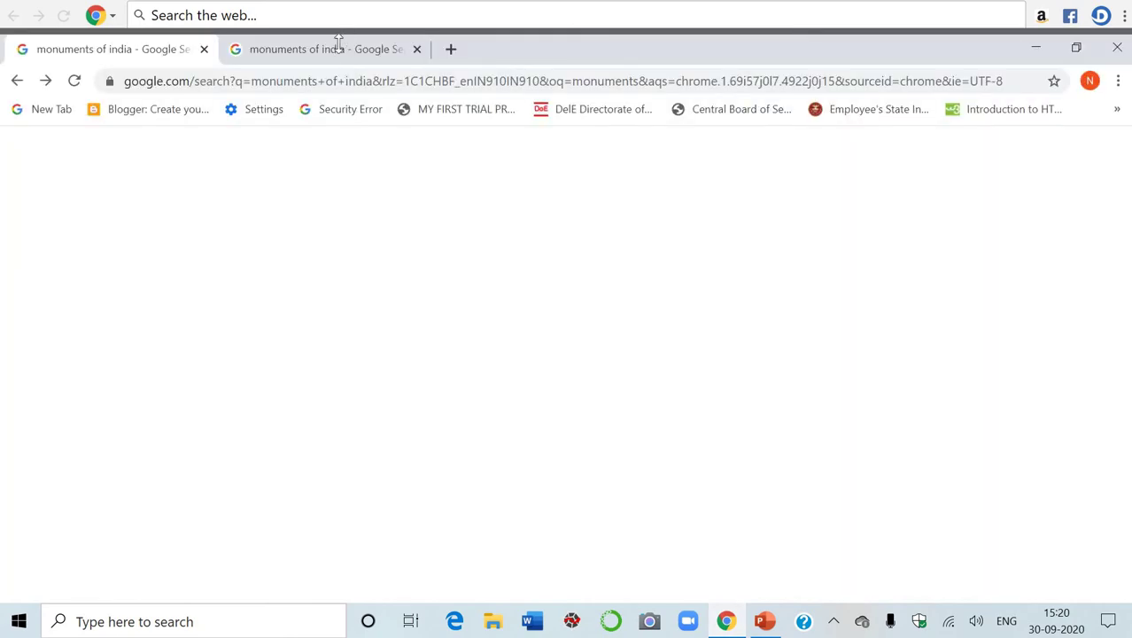
pyautogui.click(324, 55)
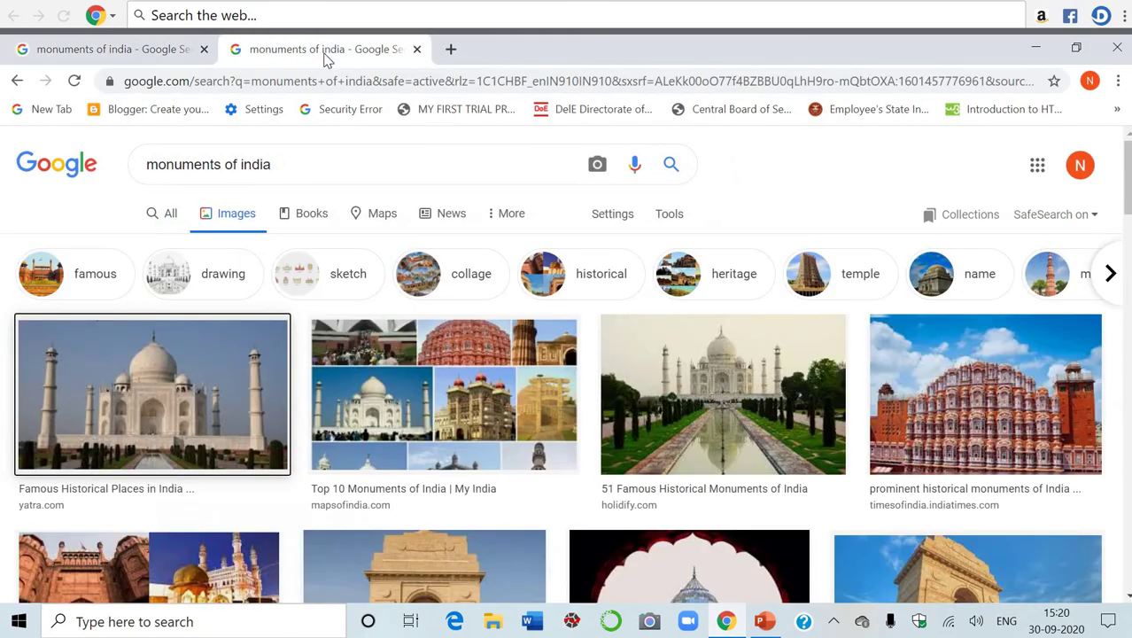
pyautogui.rightClick(152, 401)
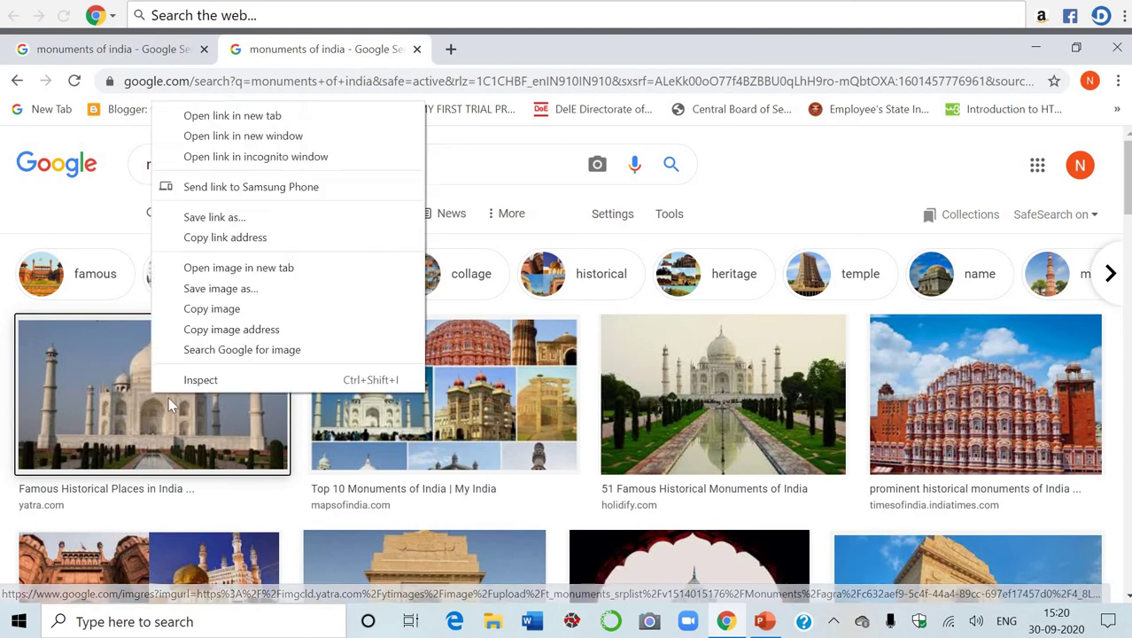
pyautogui.click(226, 307)
# Paste the Taj Mahal photo onto slide 3 using the destination theme, then enlarge and centre it
pyautogui.click(763, 621)
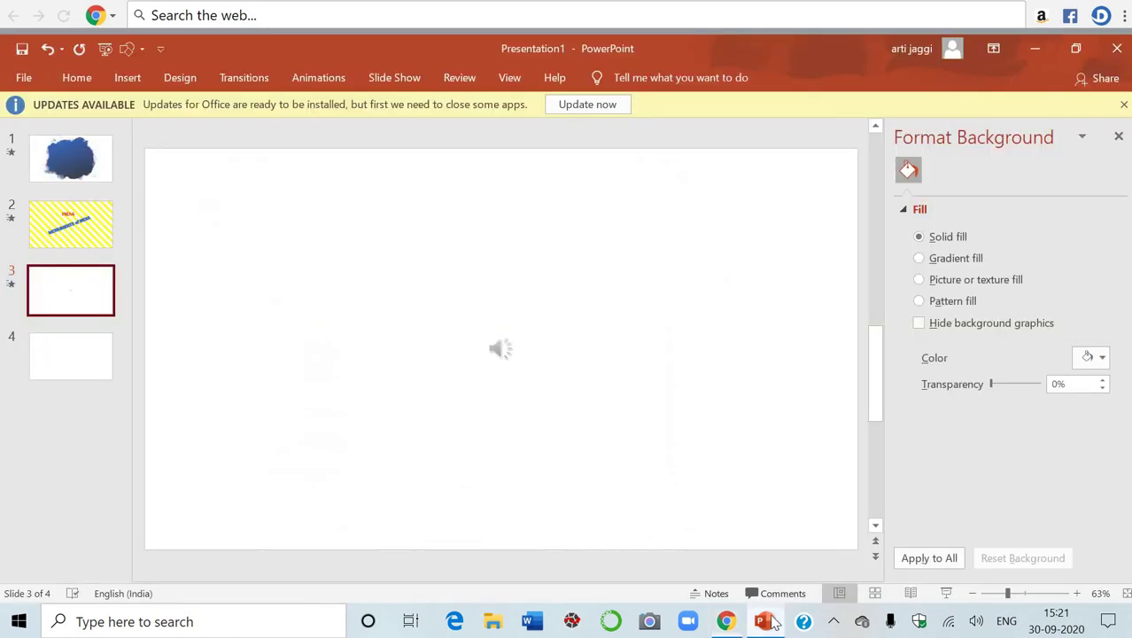
pyautogui.rightClick(340, 263)
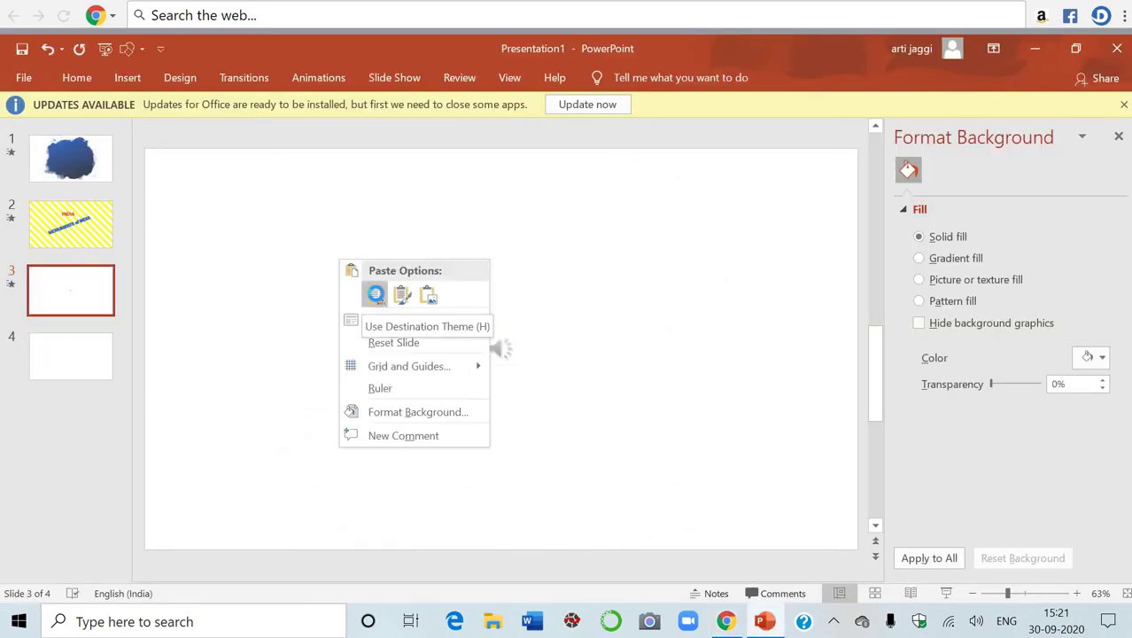
pyautogui.click(376, 296)
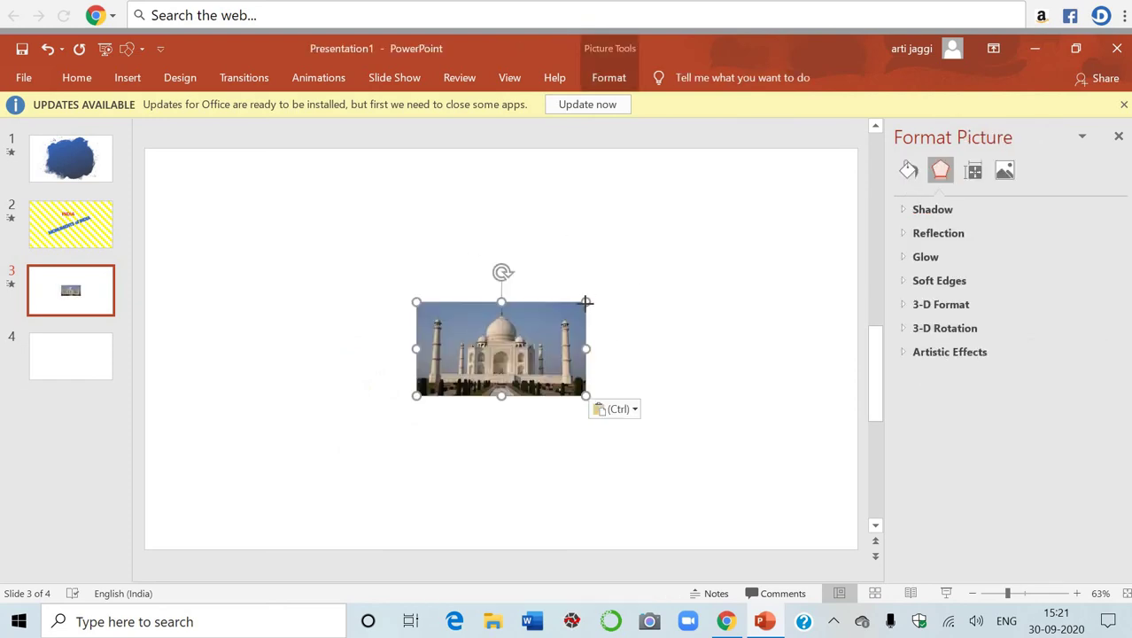
pyautogui.moveTo(584, 301); pyautogui.dragTo(796, 219)
pyautogui.moveTo(702, 245)
pyautogui.mouseDown()
pyautogui.moveTo(440, 369)
pyautogui.moveTo(623, 275)
pyautogui.mouseUp()
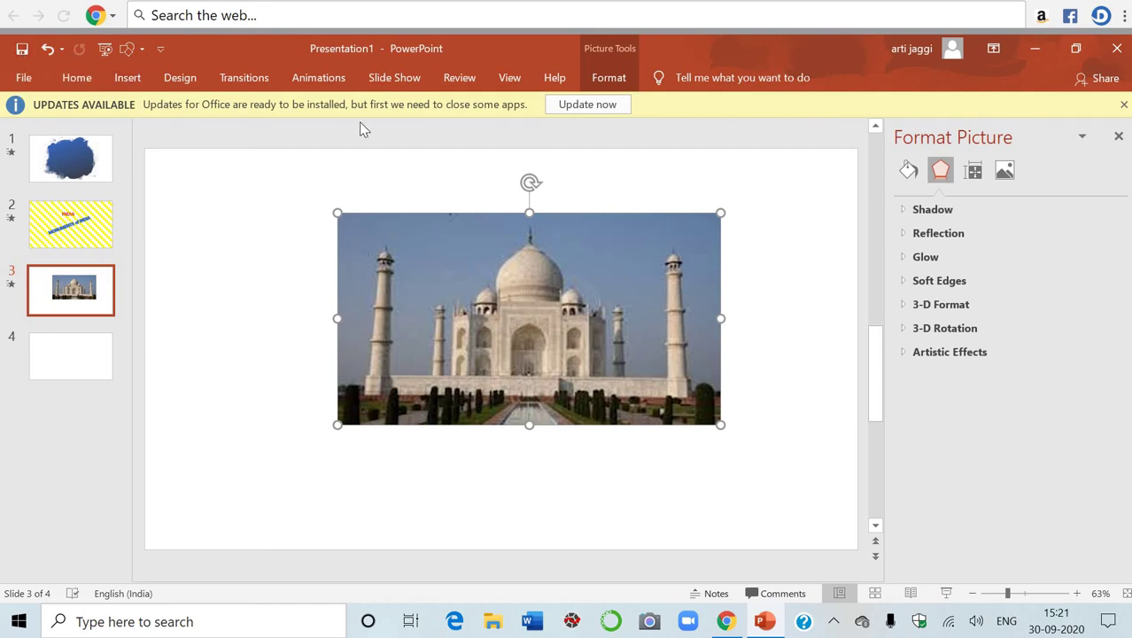
# Give the Taj Mahal picture an Appear entrance, then add a Swivel entrance
pyautogui.click(304, 87)
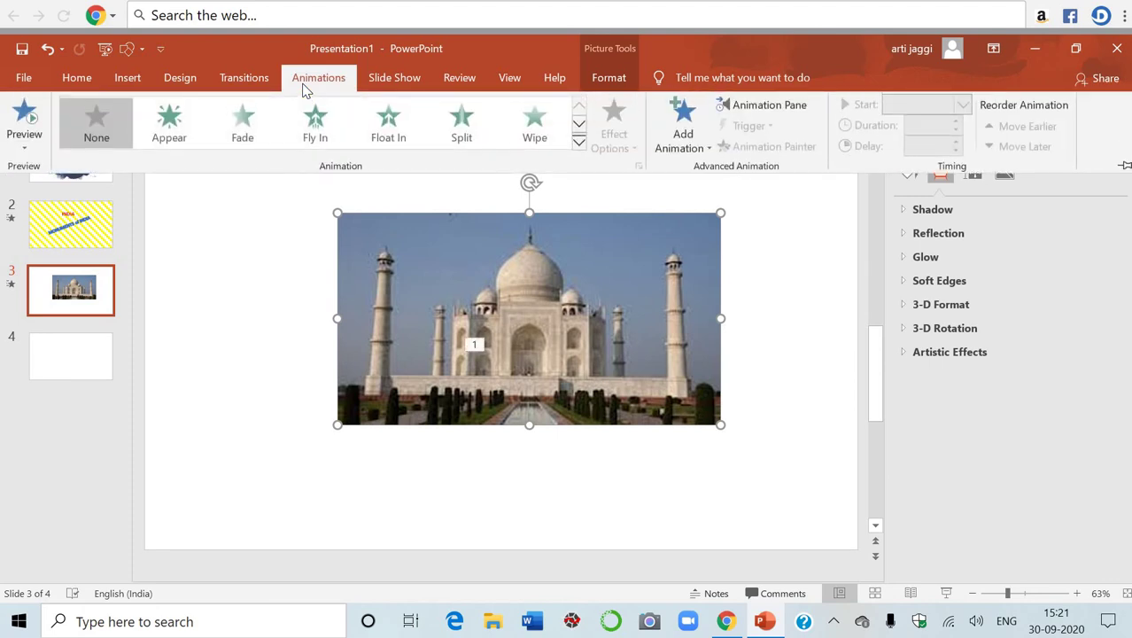
pyautogui.click(177, 138)
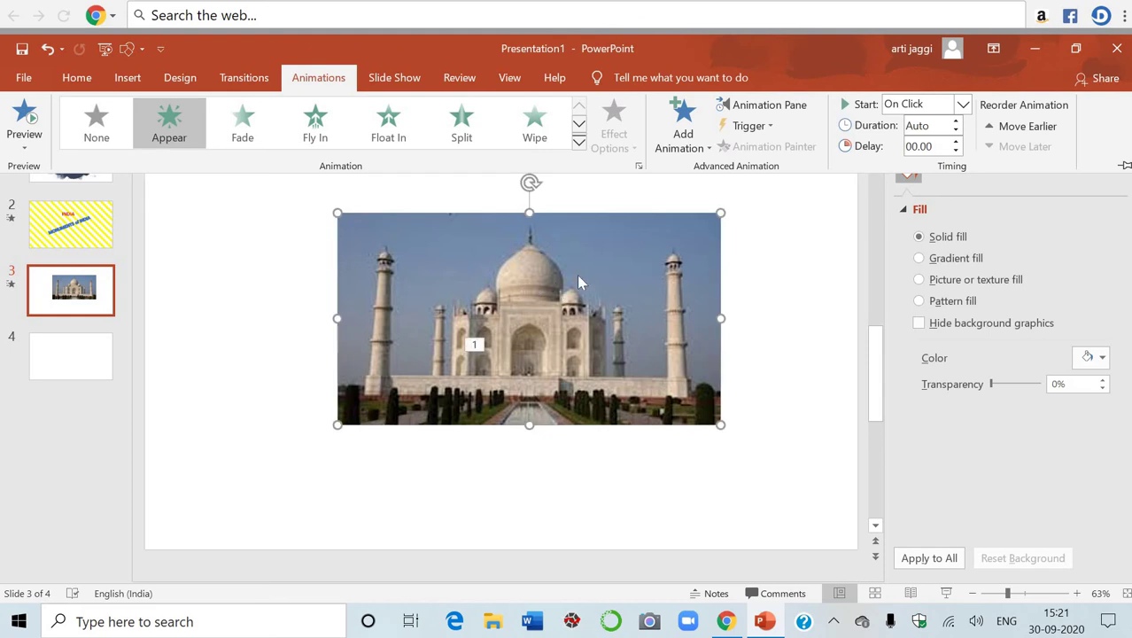
pyautogui.click(680, 146)
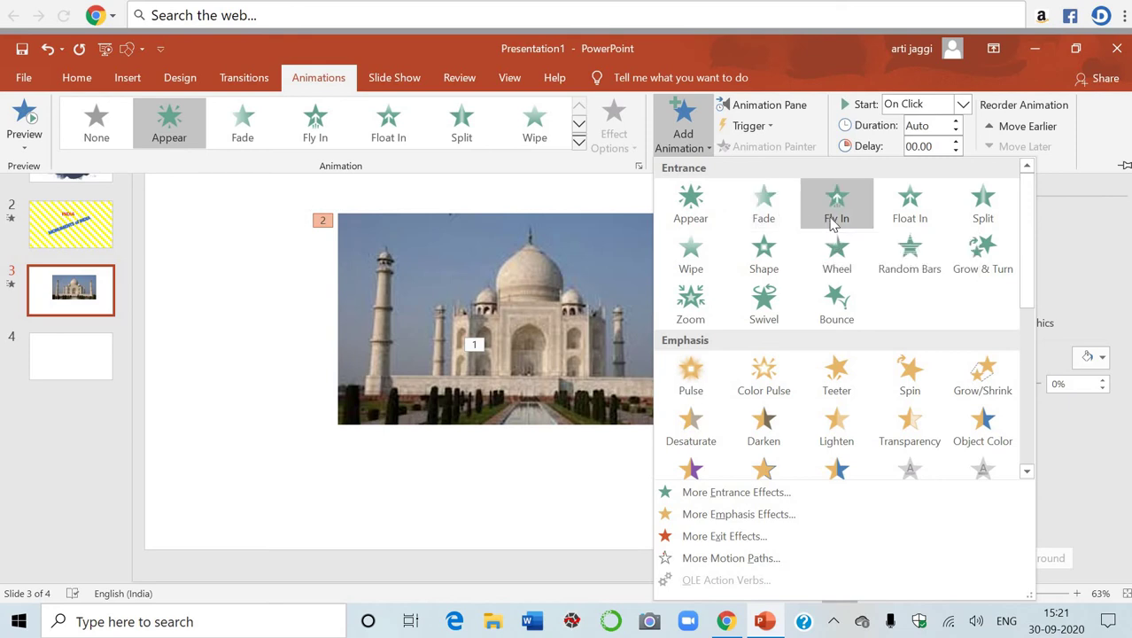
pyautogui.click(764, 304)
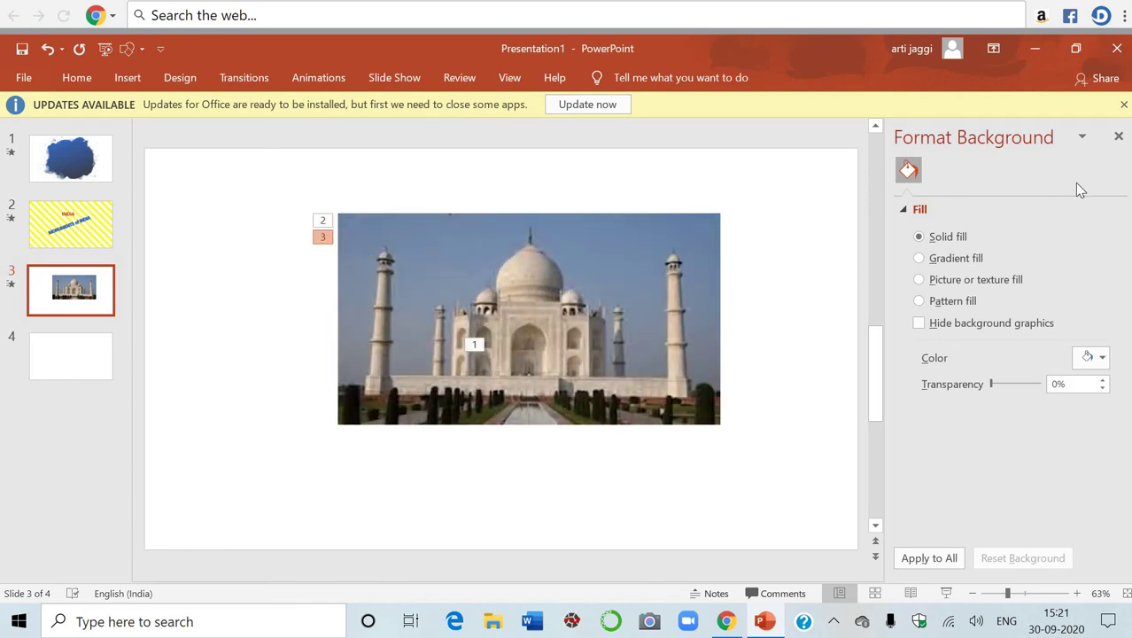
# Close the Format Background pane, check the picture's animation, and go to slide 2
pyautogui.click(1118, 139)
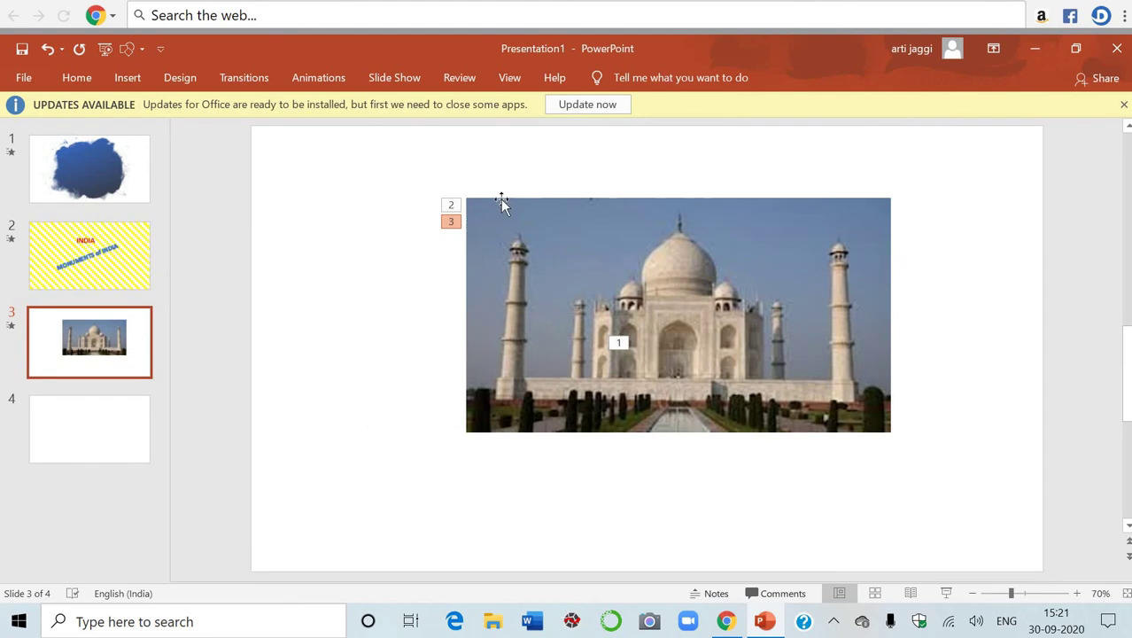
pyautogui.click(320, 79)
pyautogui.click(99, 264)
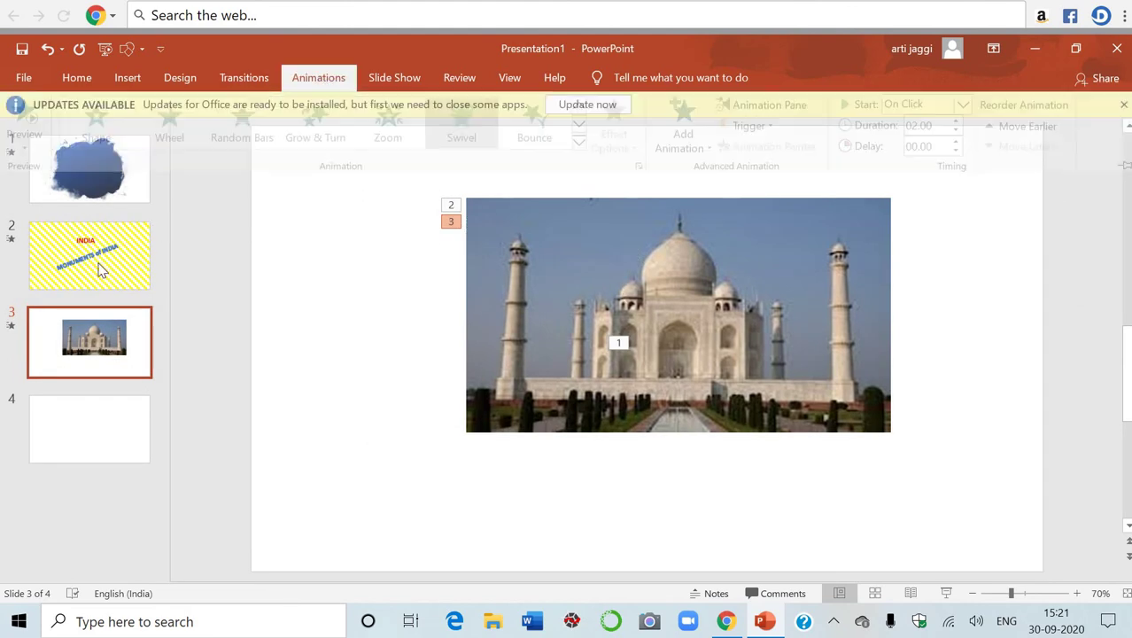
pyautogui.click(131, 237)
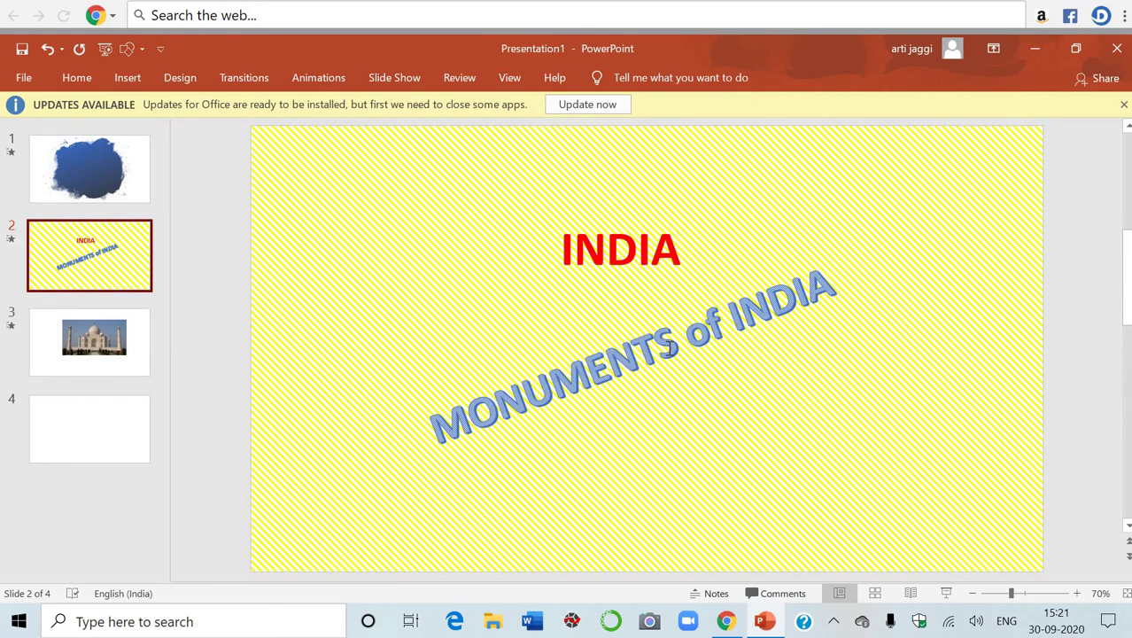
# Add a Bounce entrance animation to the MONUMENTS of INDIA WordArt on slide 2
pyautogui.click(672, 347)
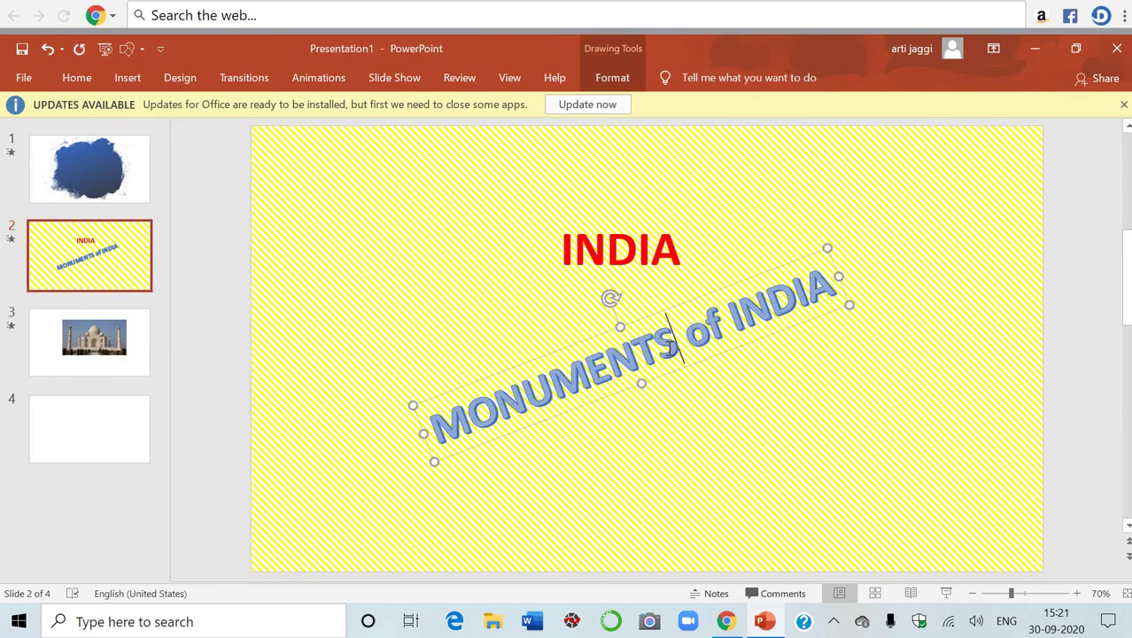
pyautogui.click(314, 78)
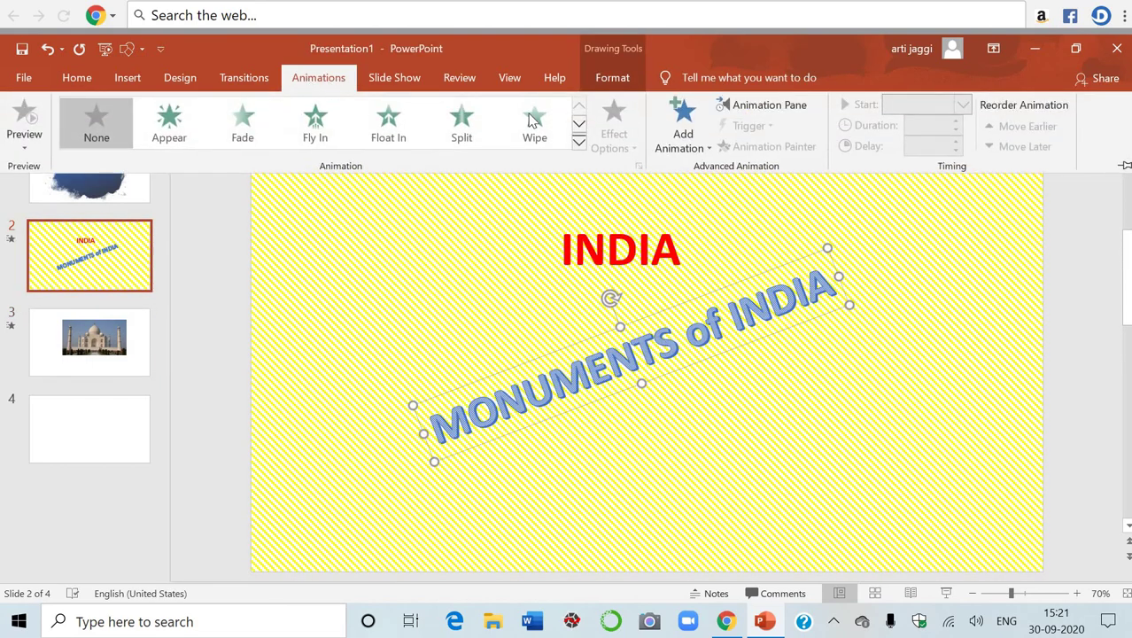
pyautogui.click(680, 140)
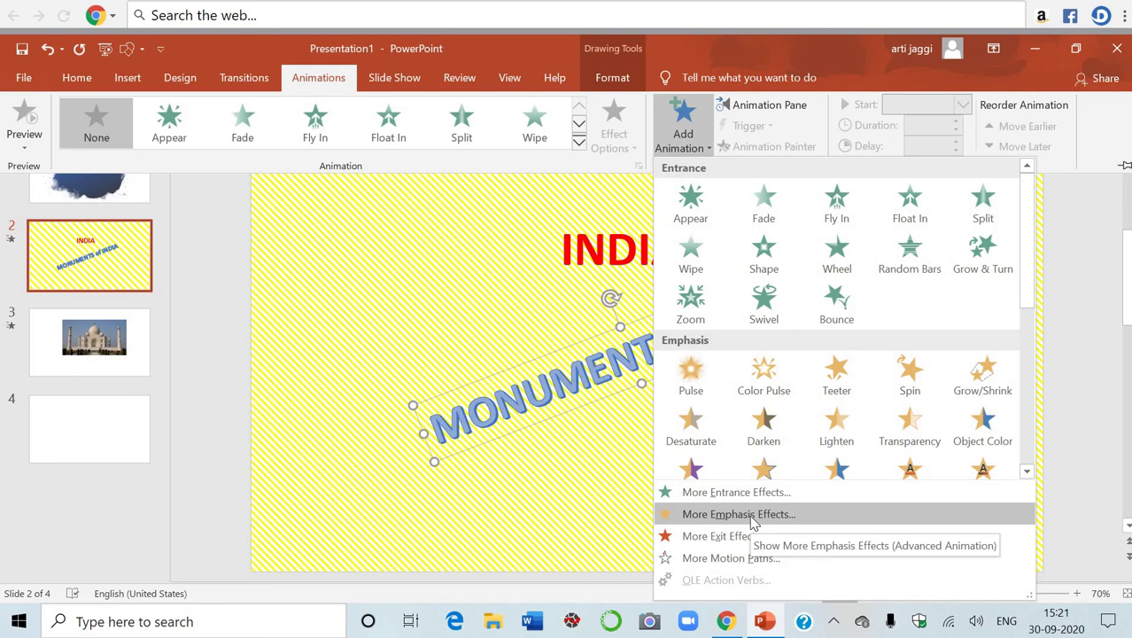
pyautogui.click(825, 299)
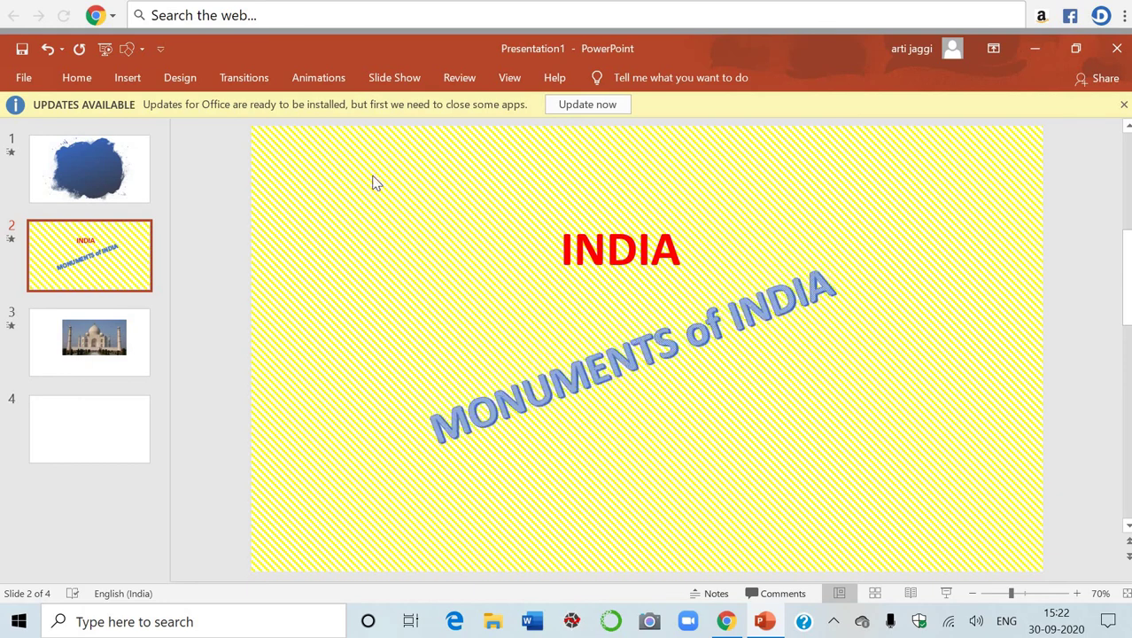
# Start the slide show from the beginning and click through the slides and WordArt animation
pyautogui.click(376, 80)
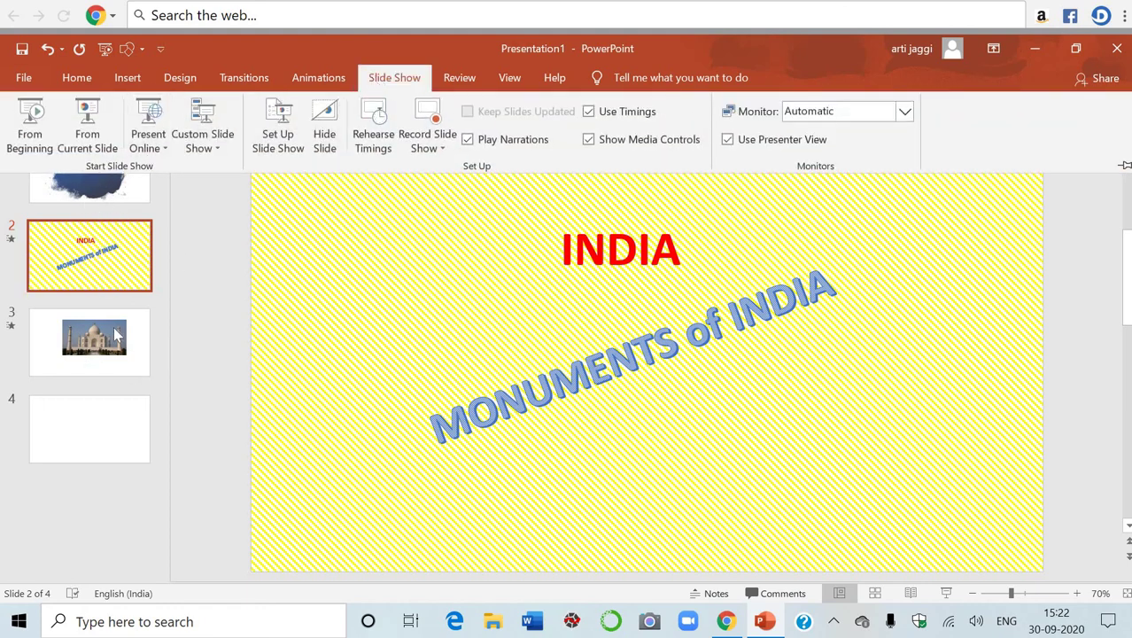
pyautogui.click(33, 140)
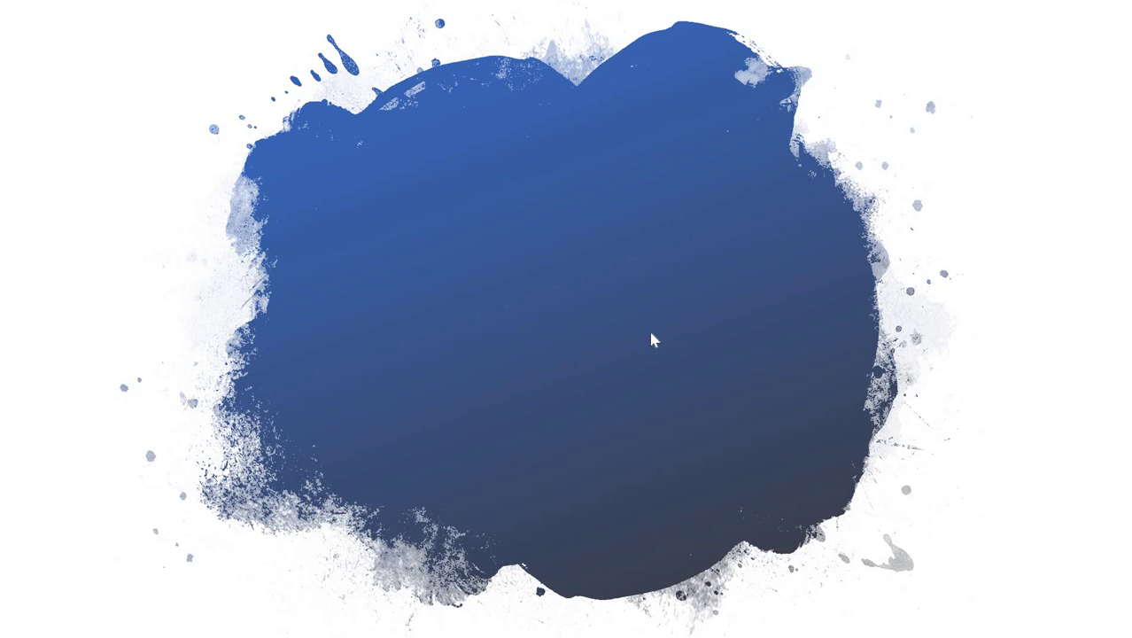
pyautogui.click(653, 339)
pyautogui.click(652, 339)
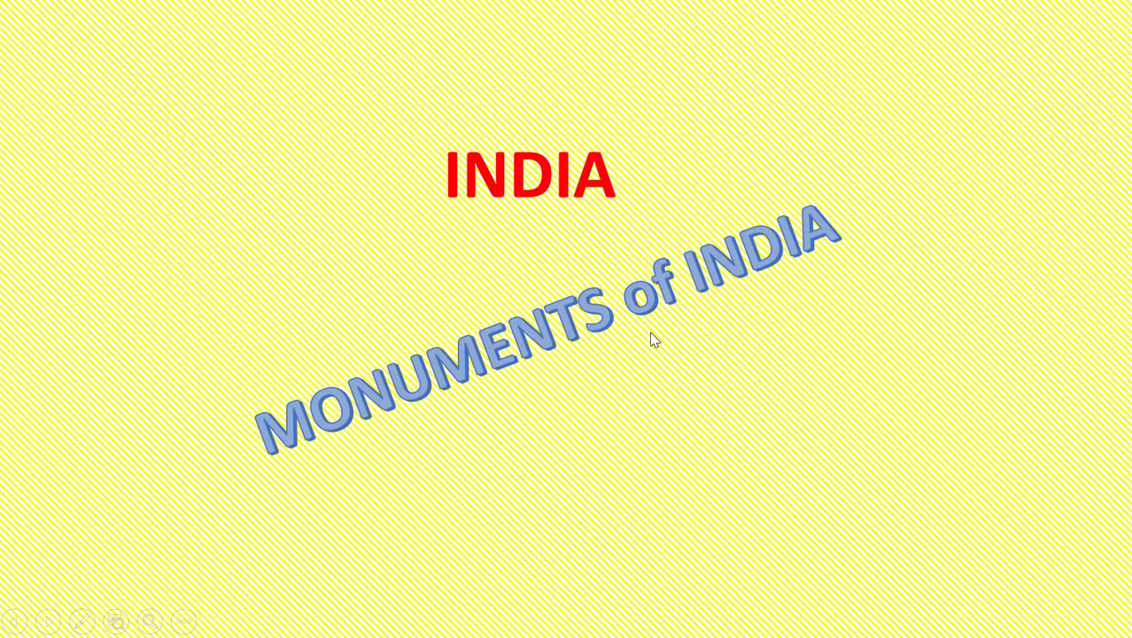
pyautogui.click(652, 339)
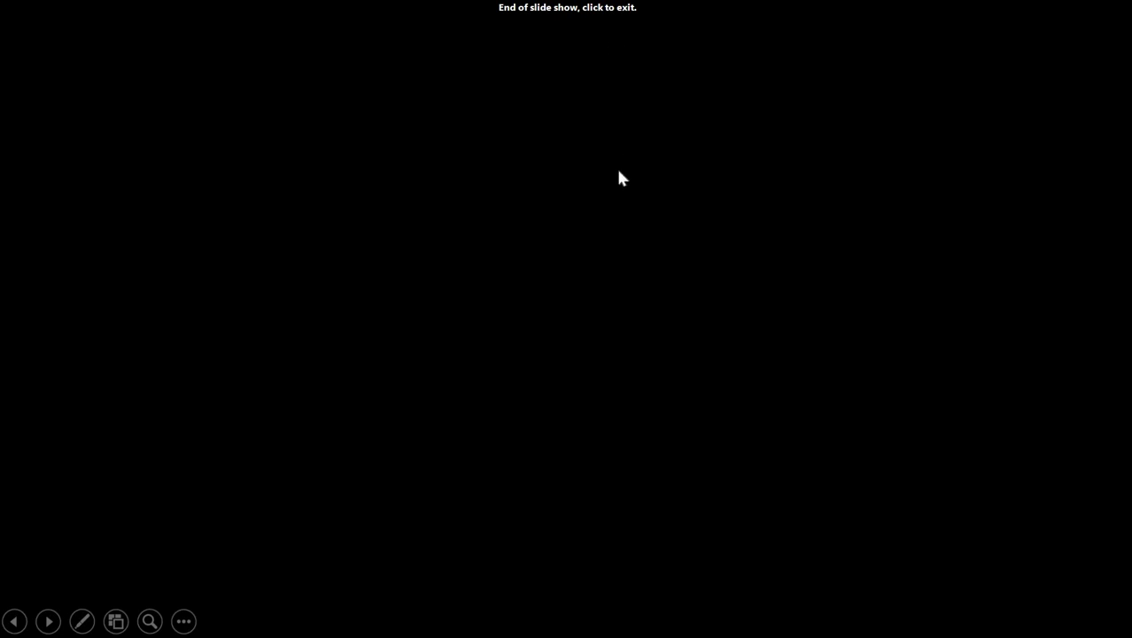
# Exit the finished slide show back to Normal view on slide 4
pyautogui.click(609, 204)
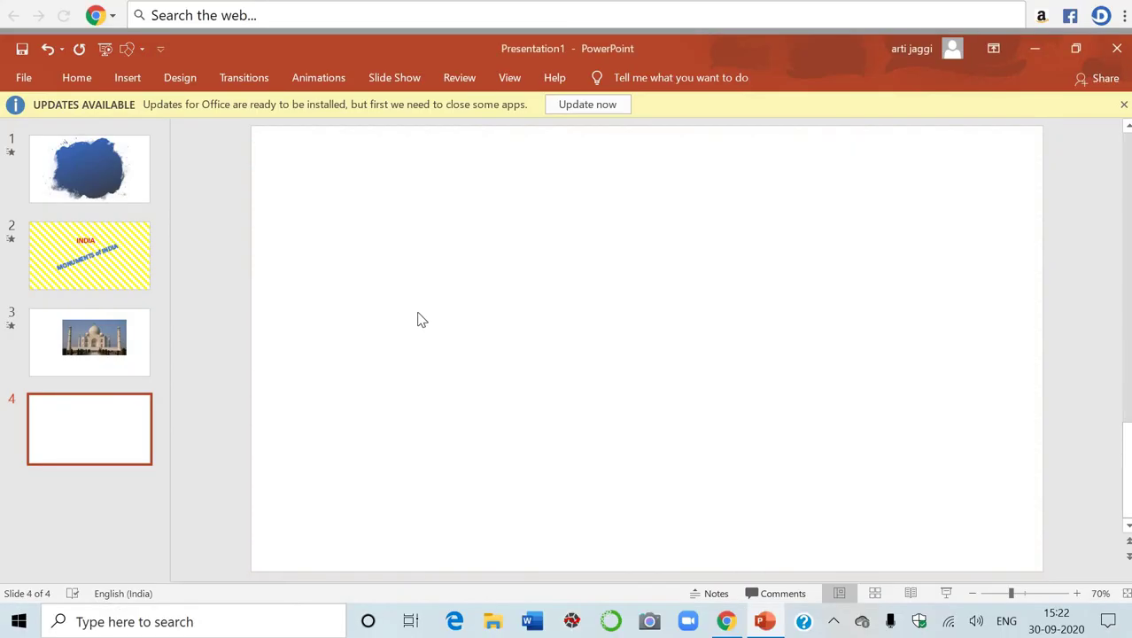